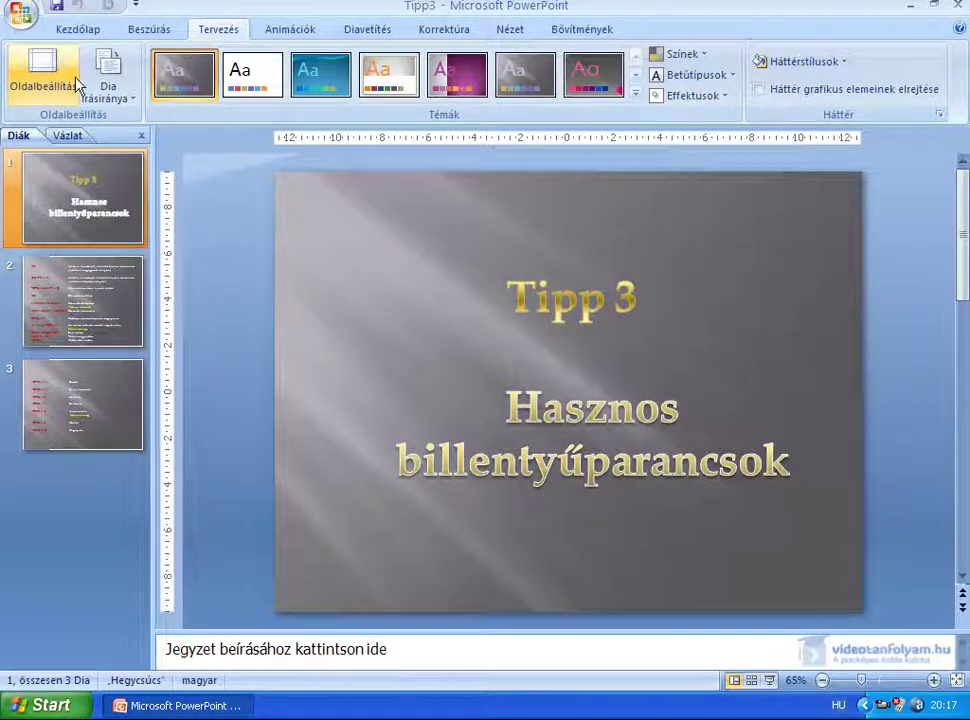
# Step: From the Kezdőlap tab, show KeyTips and switch to the Tervezés (Design) tab by keyboard
pyautogui.click(87, 31)
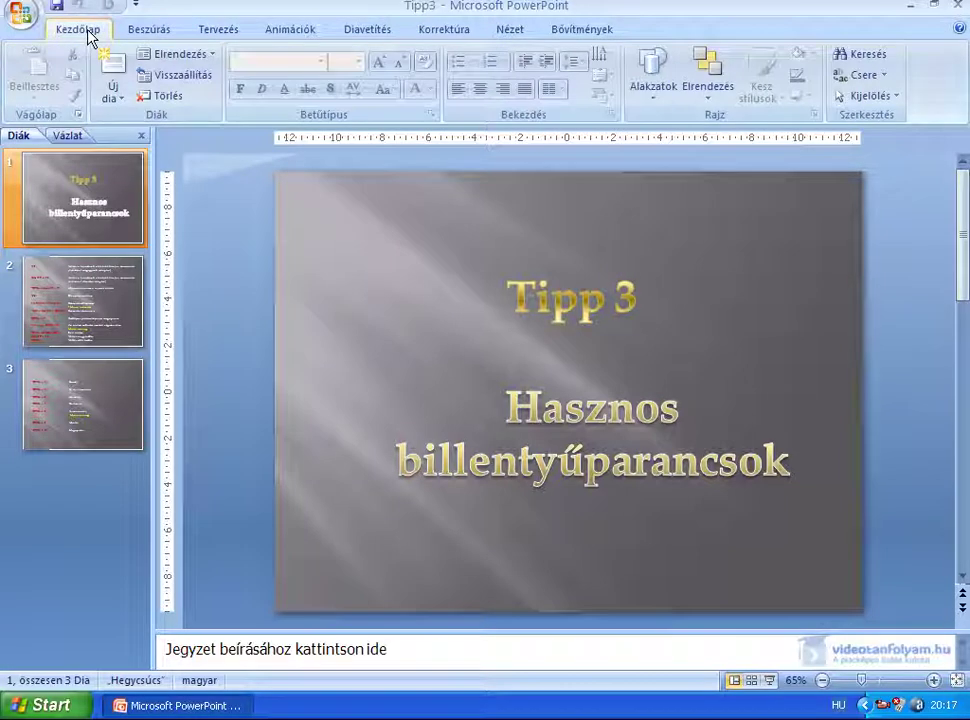
pyautogui.press('alt')
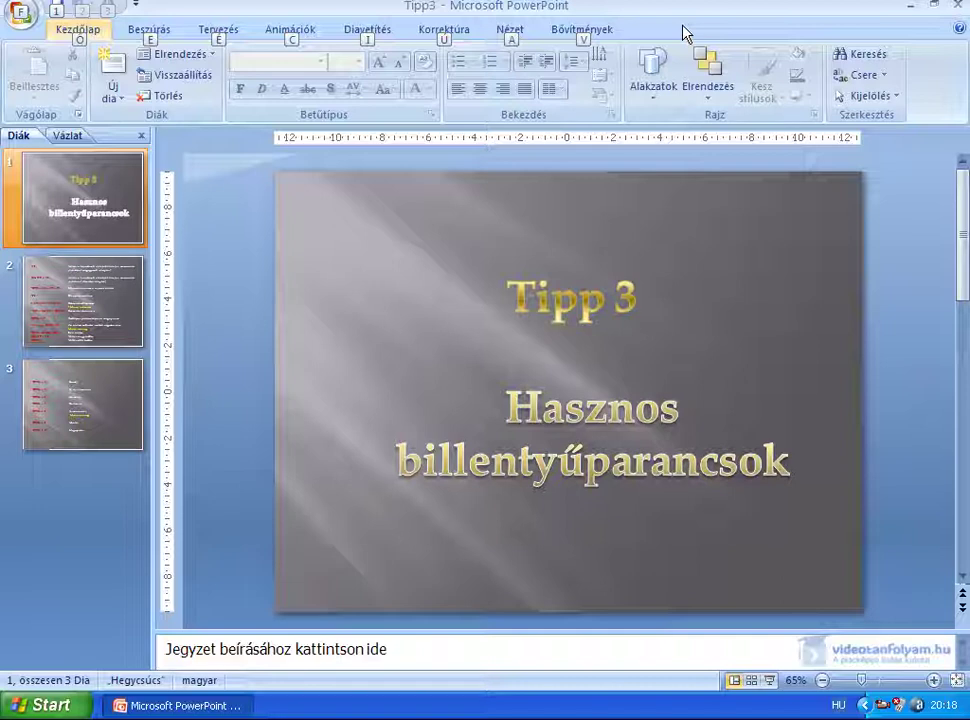
pyautogui.press('e')
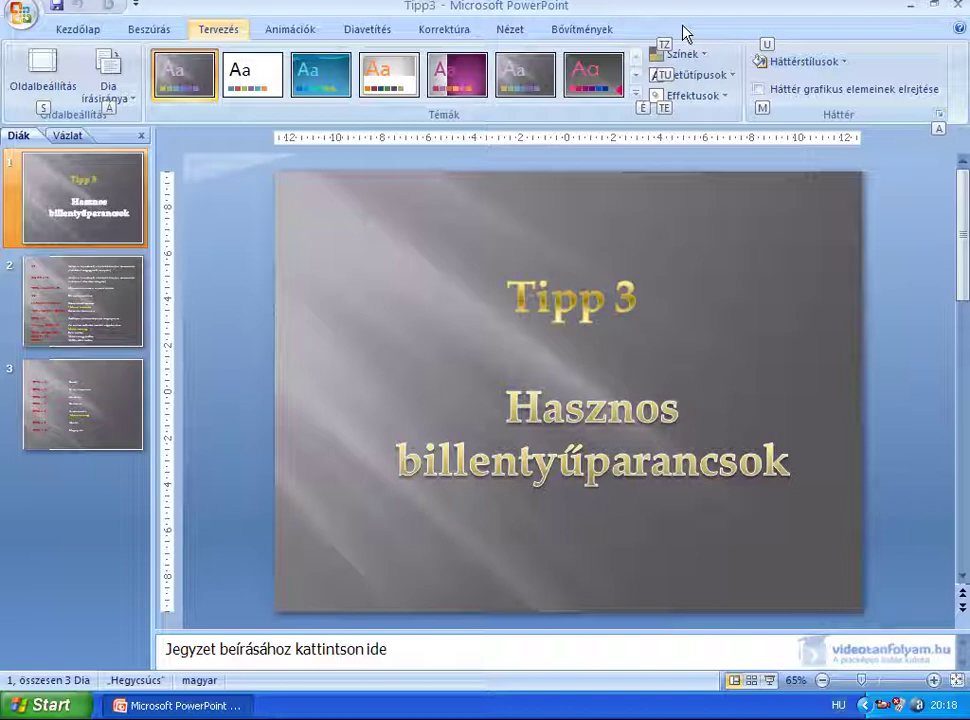
# Step: Expand the Themes gallery and preview a light, a yellow and the grey theme on the slide
pyautogui.press('e')
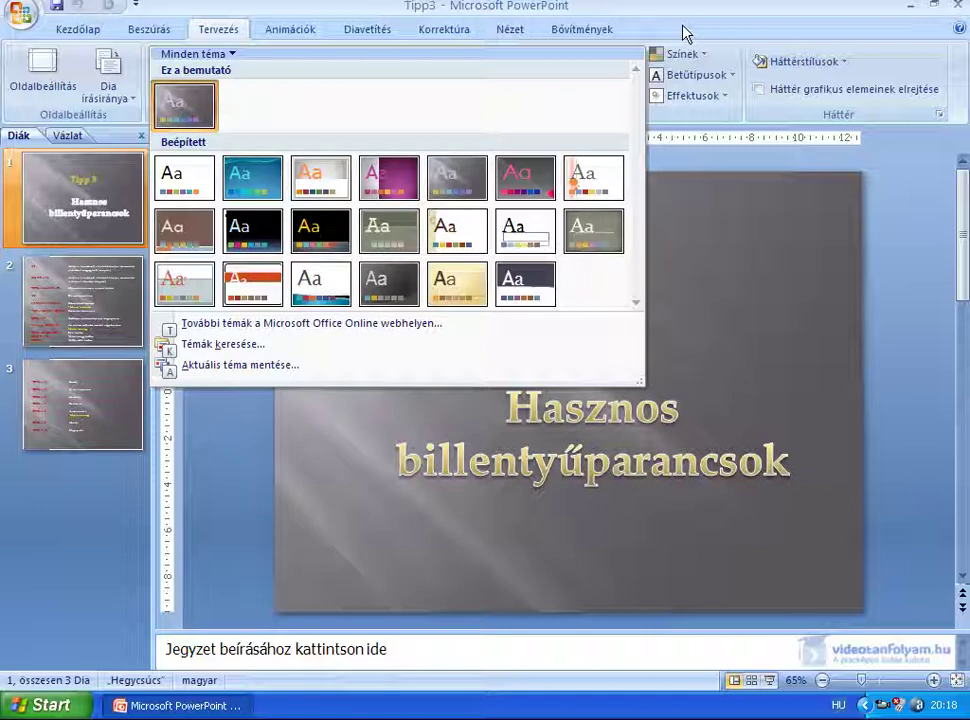
pyautogui.press('Down')
pyautogui.press('Down')
pyautogui.press('Down')
pyautogui.press('Right')
pyautogui.press('Right')
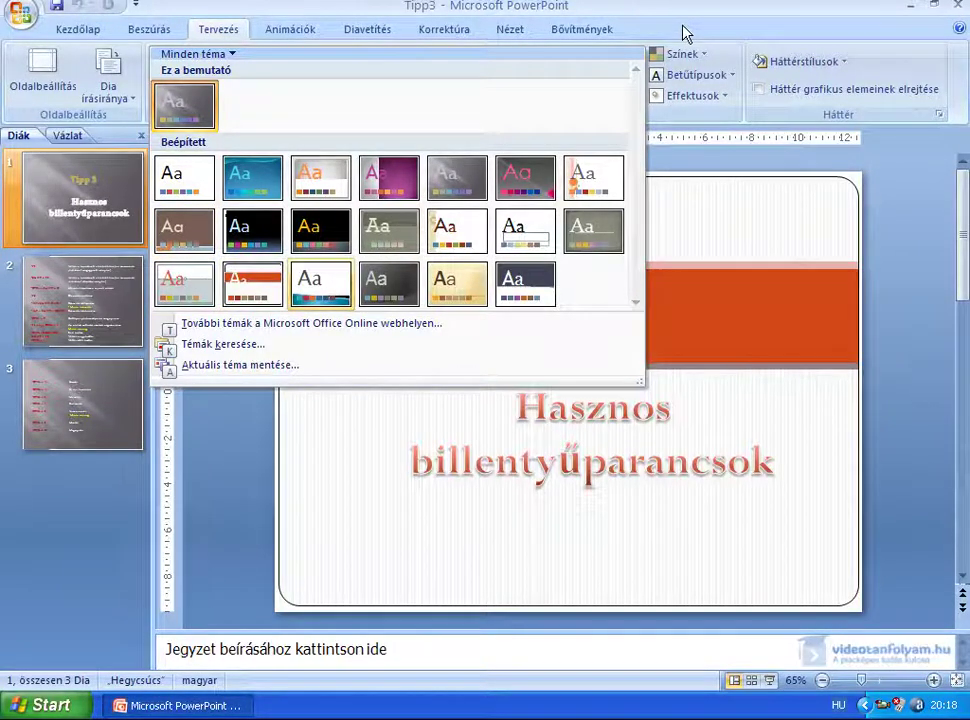
pyautogui.press('Right')
pyautogui.press('Right')
pyautogui.press('Up')
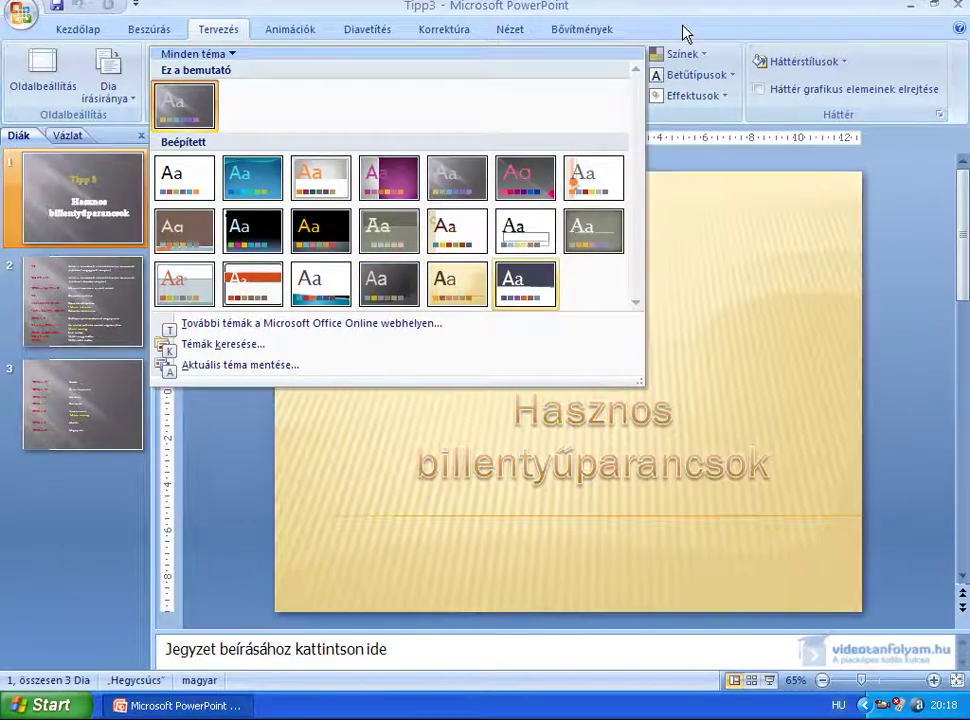
pyautogui.press('Right')
pyautogui.press('Up')
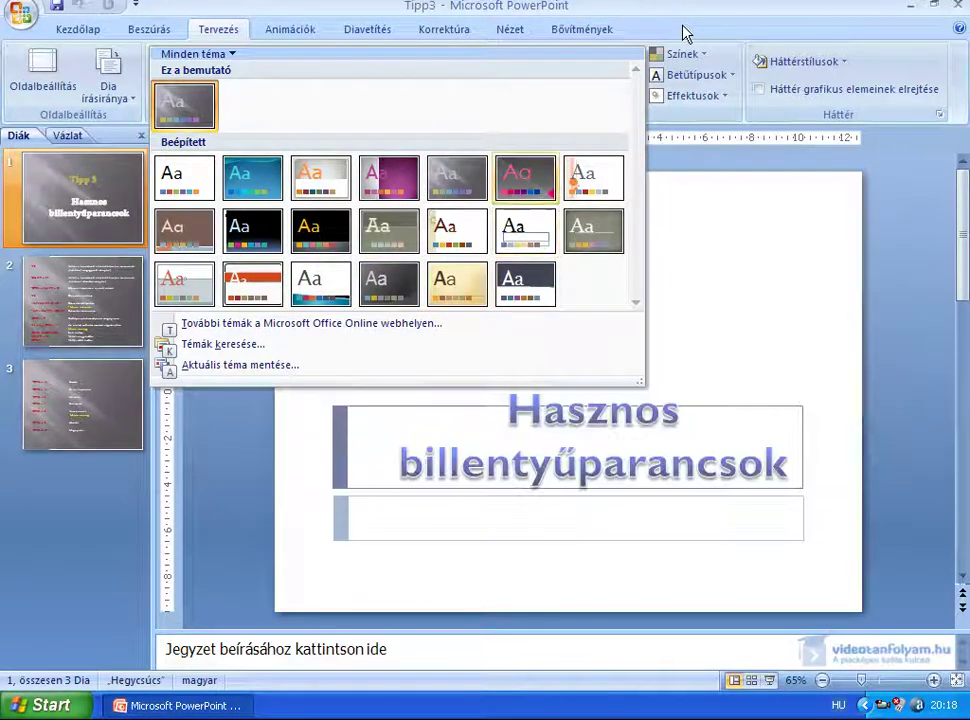
pyautogui.press('Left')
pyautogui.press('Left')
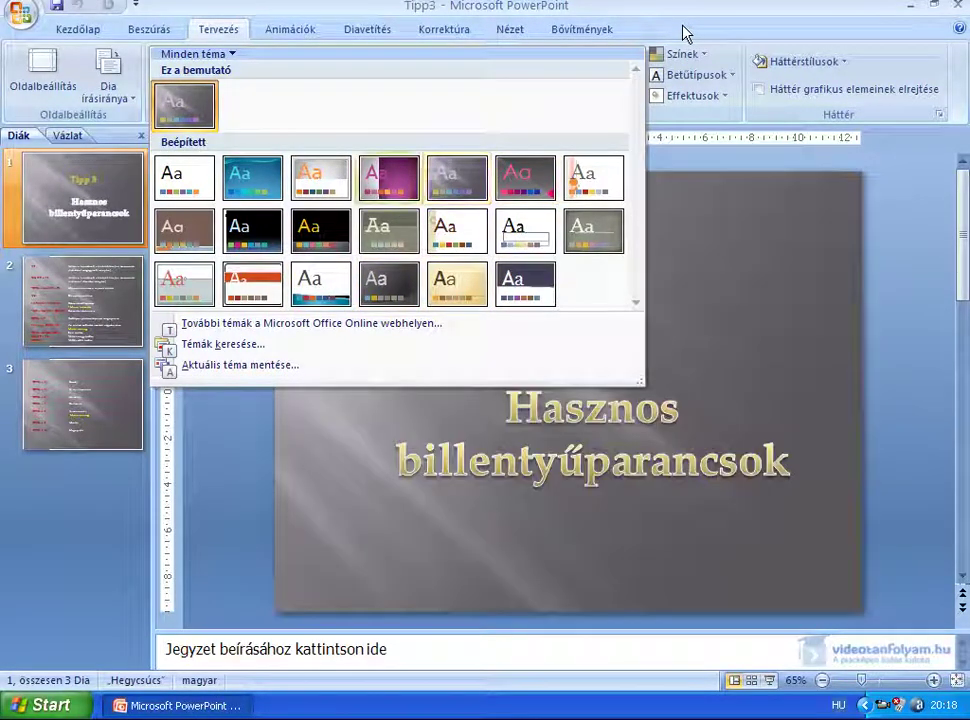
pyautogui.press('Left')
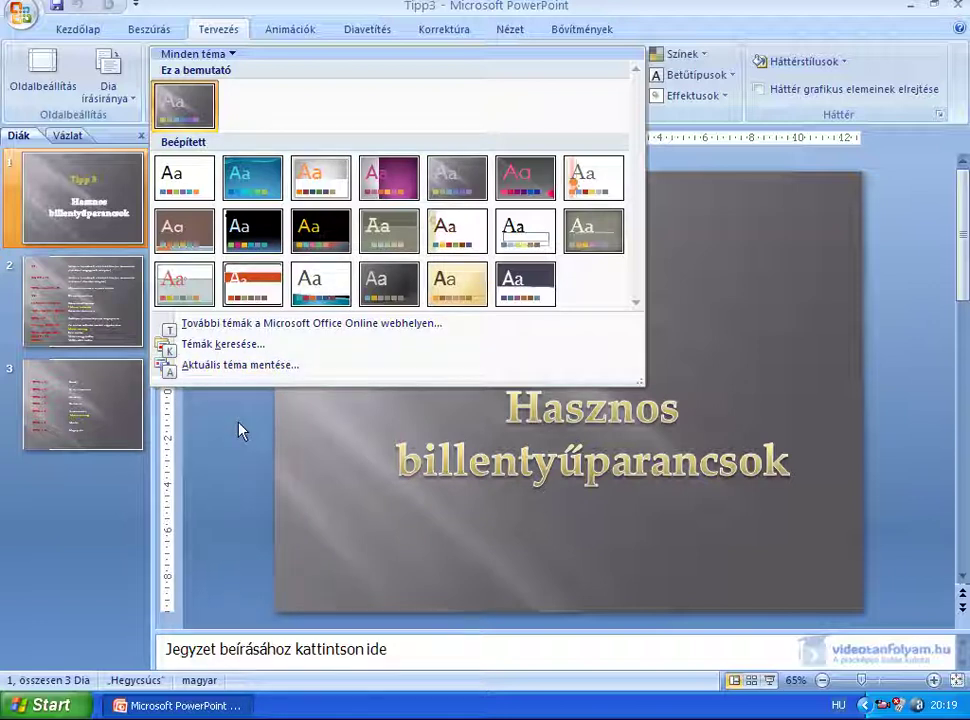
# Step: Dismiss the theme gallery without changing the theme and display slide 2's shortcut list
pyautogui.click(292, 432)
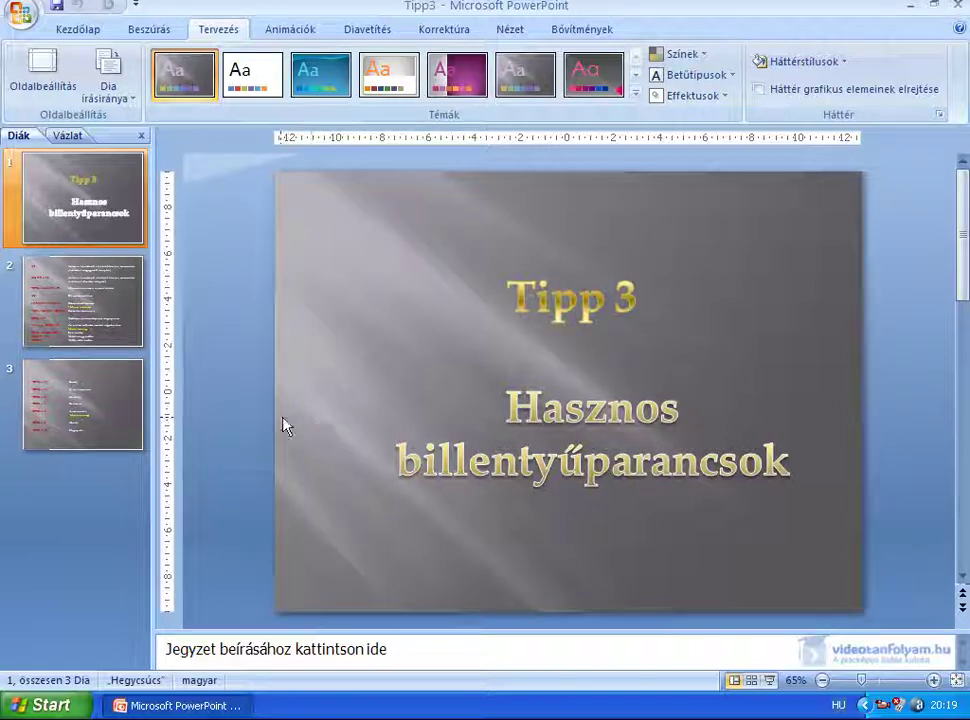
pyautogui.click(87, 338)
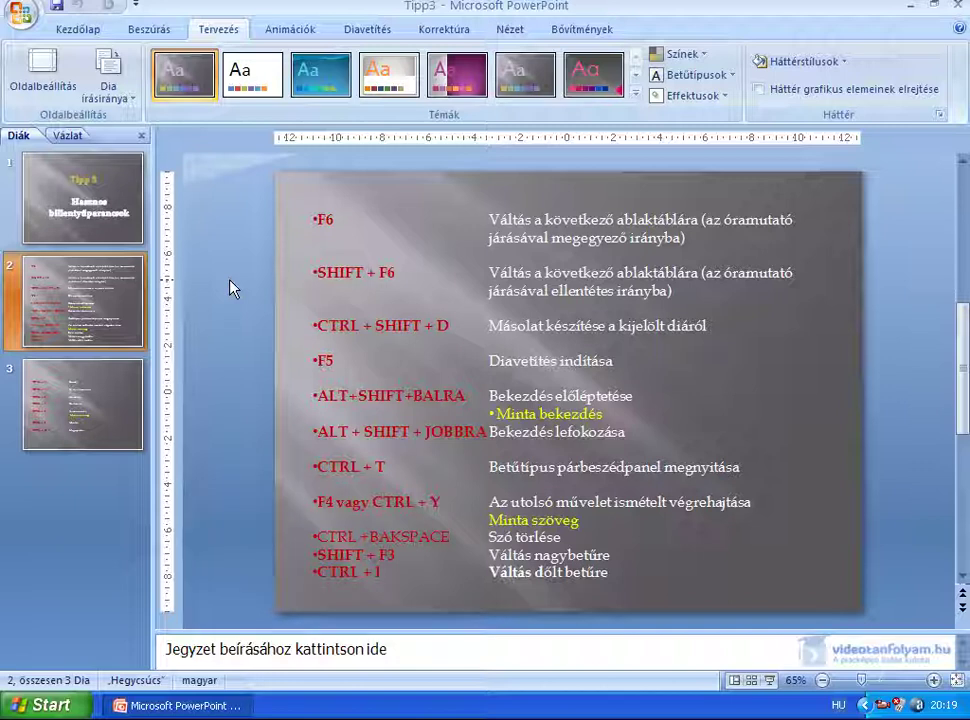
pyautogui.press('F6')
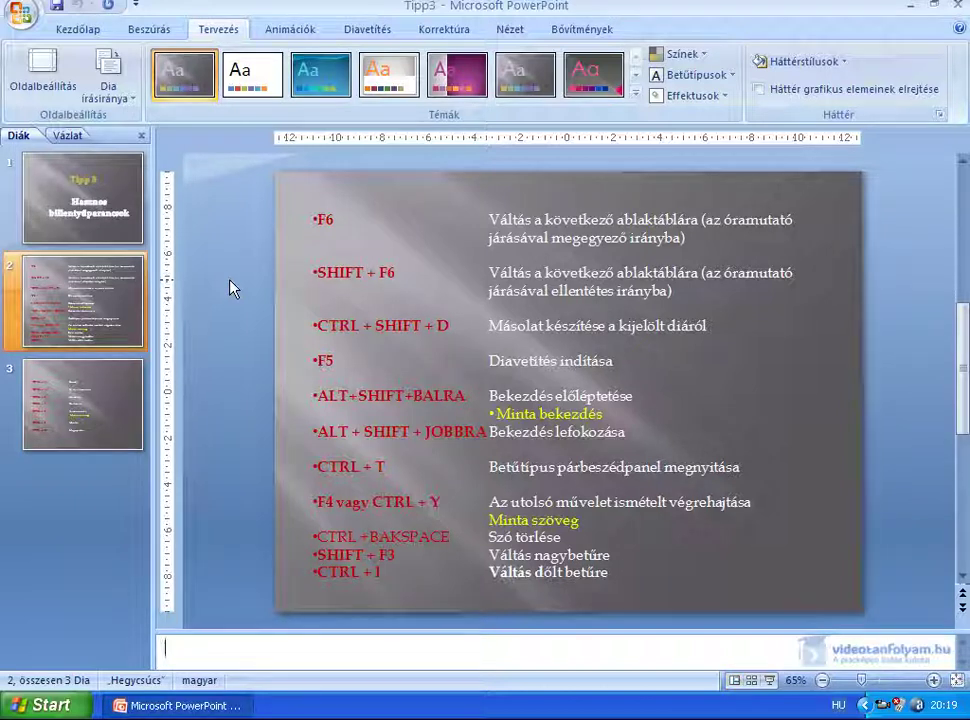
pyautogui.press('F6')
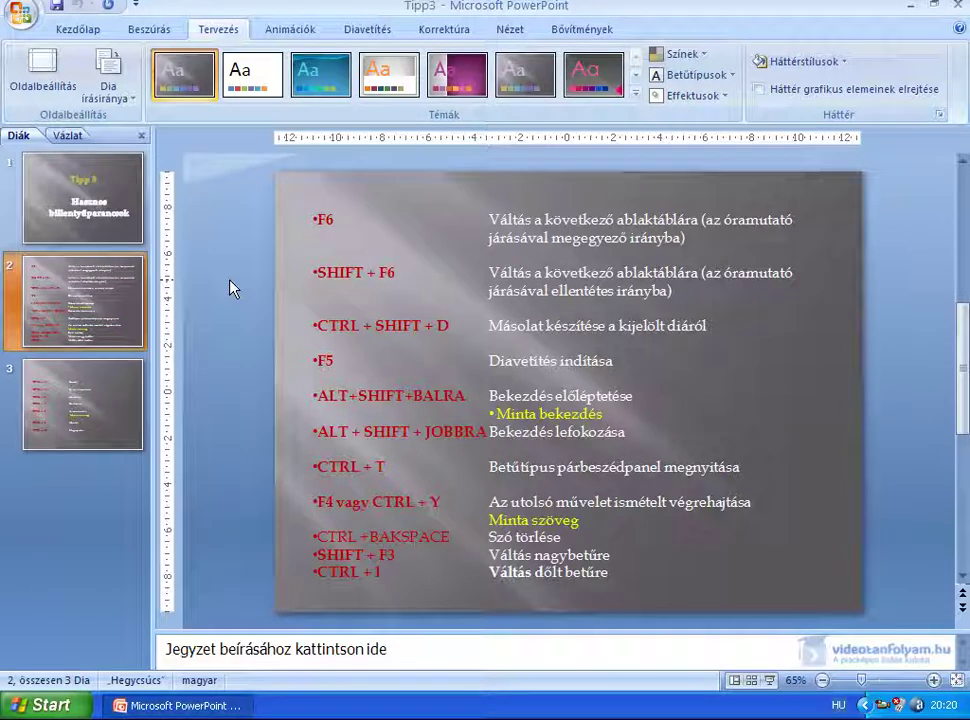
pyautogui.press('F6')
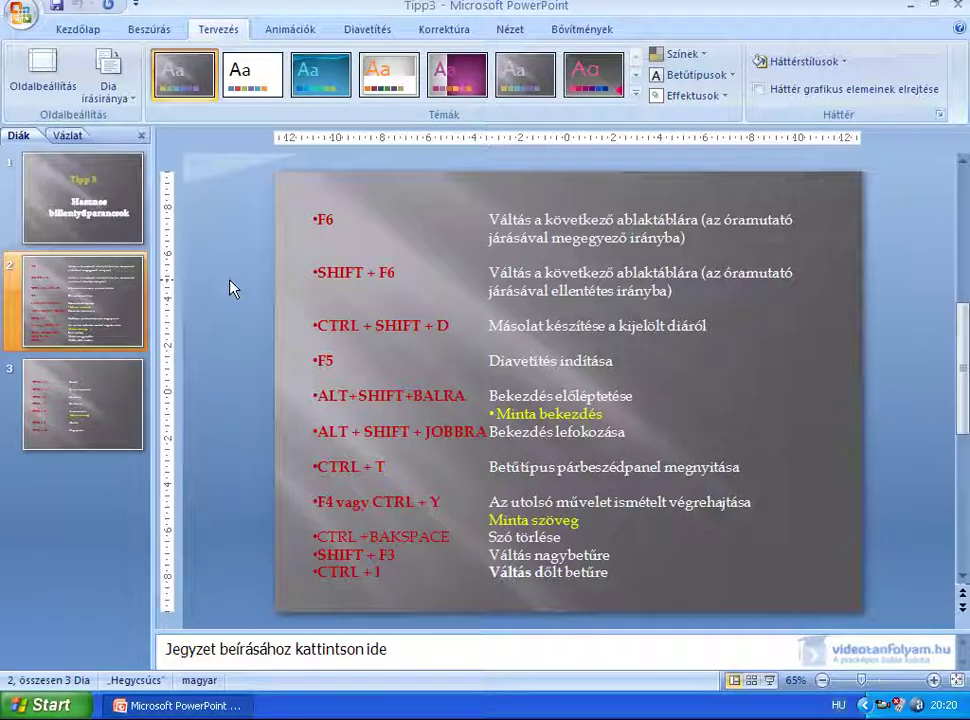
pyautogui.press('F6')
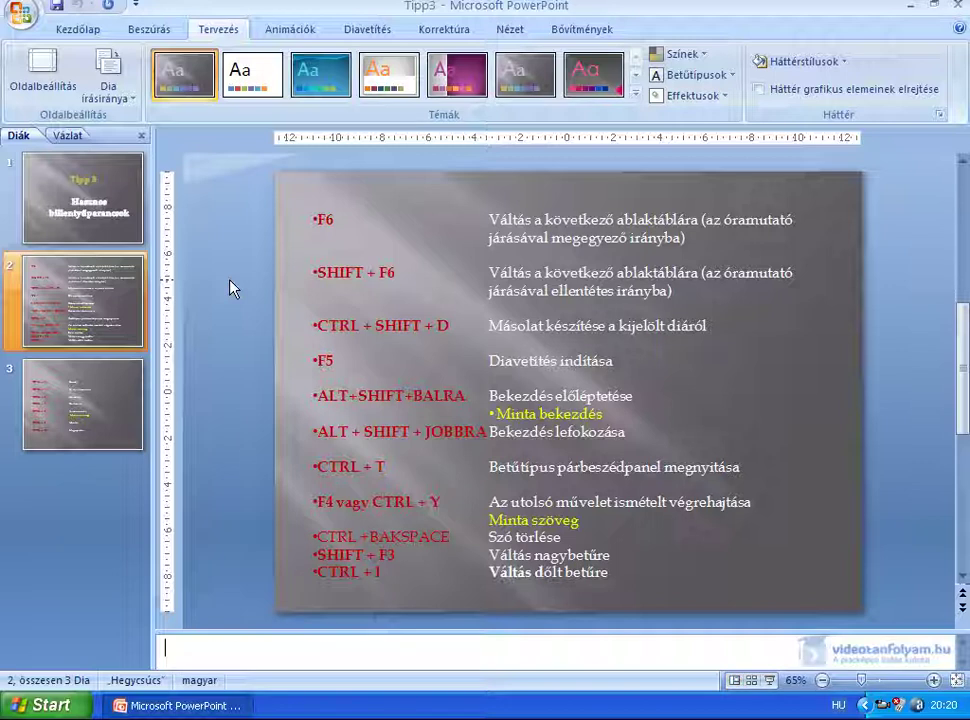
pyautogui.press('F6')
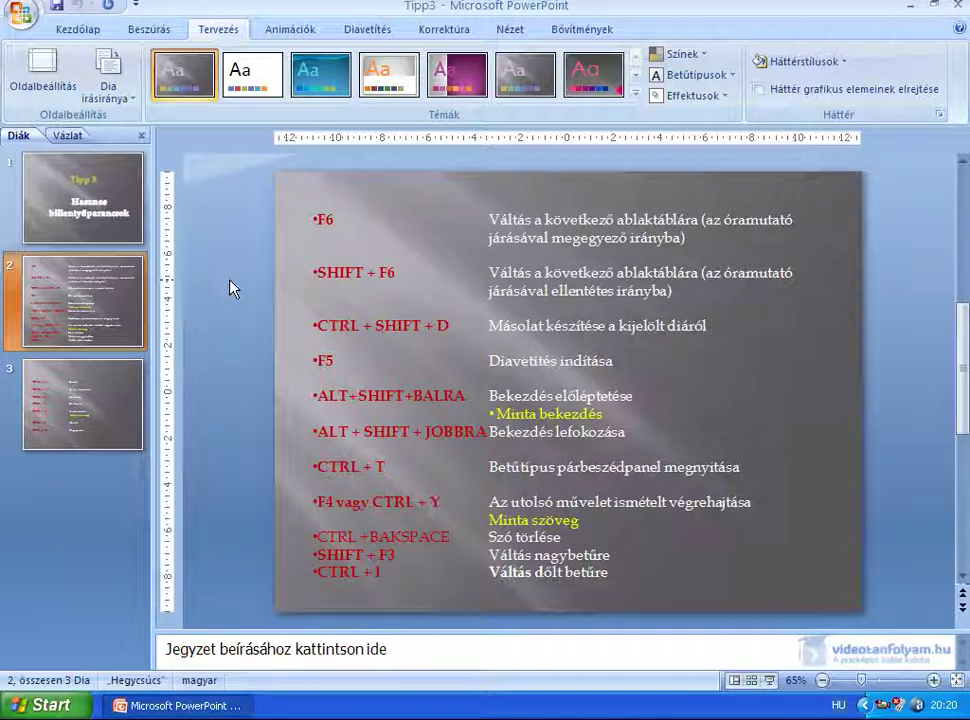
pyautogui.press('F6')
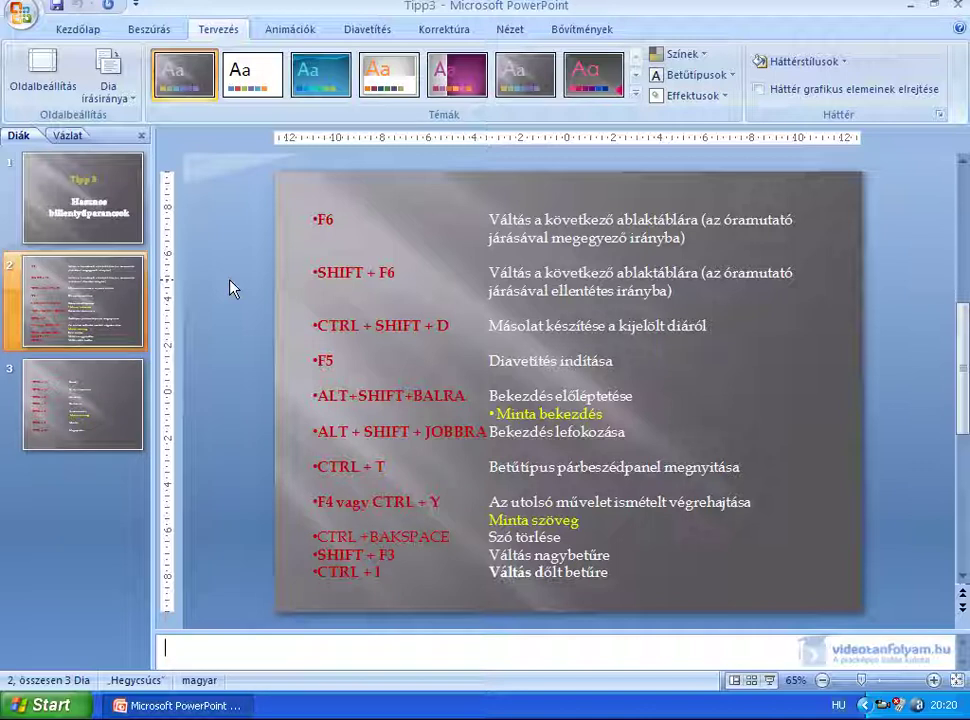
pyautogui.press('F6')
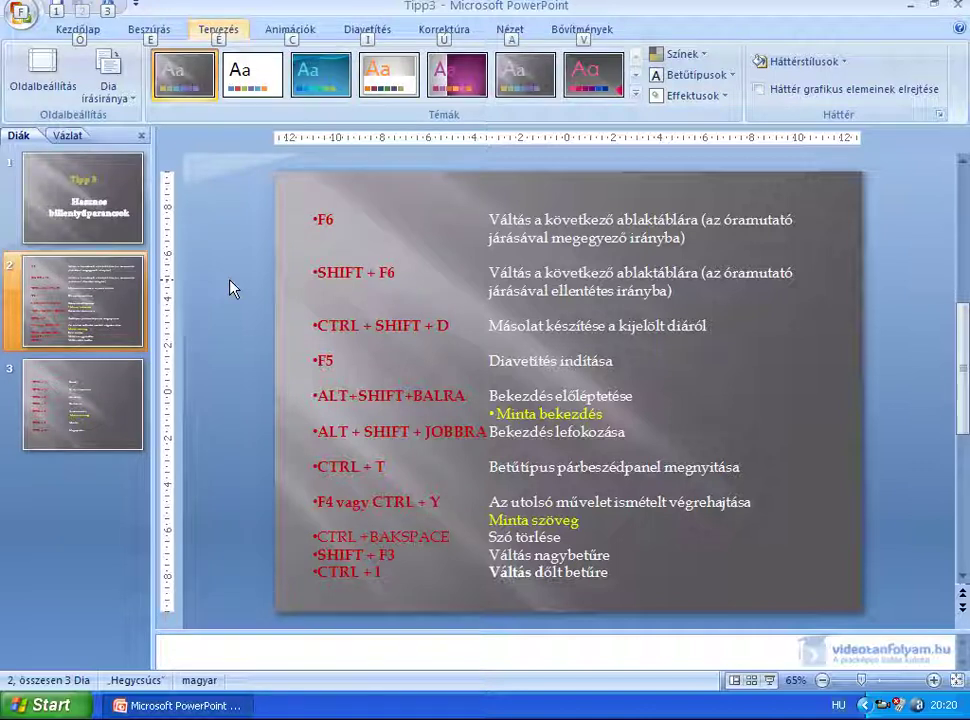
pyautogui.press('F6')
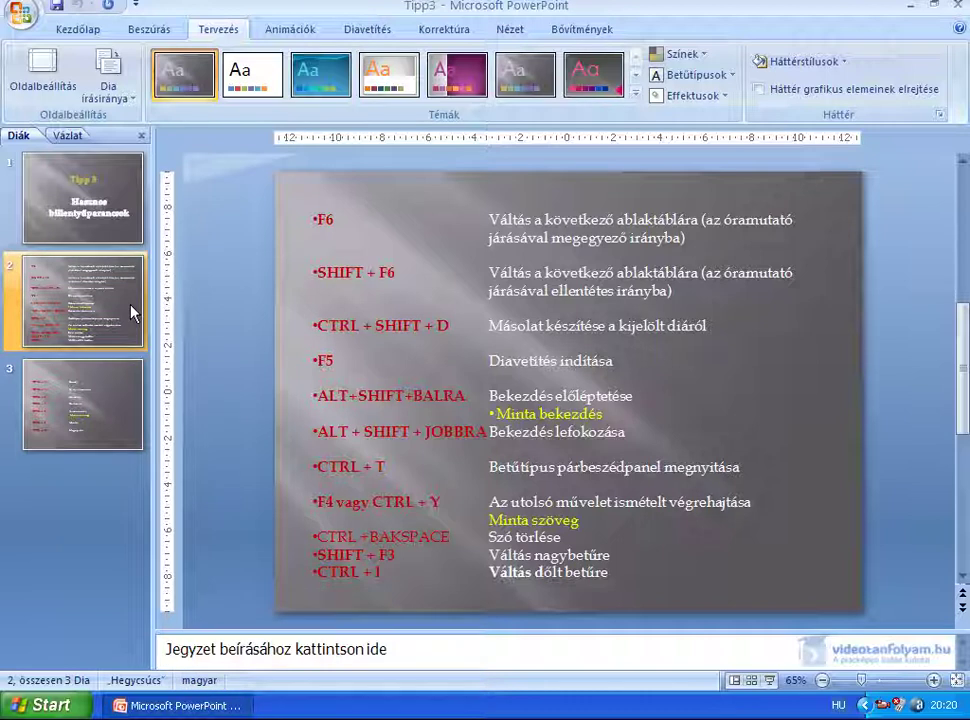
# Step: Duplicate slide 2, run and end the slideshow, then return to slide 2's shortcut list
pyautogui.hotkey('ctrl', 'shift', 'd')
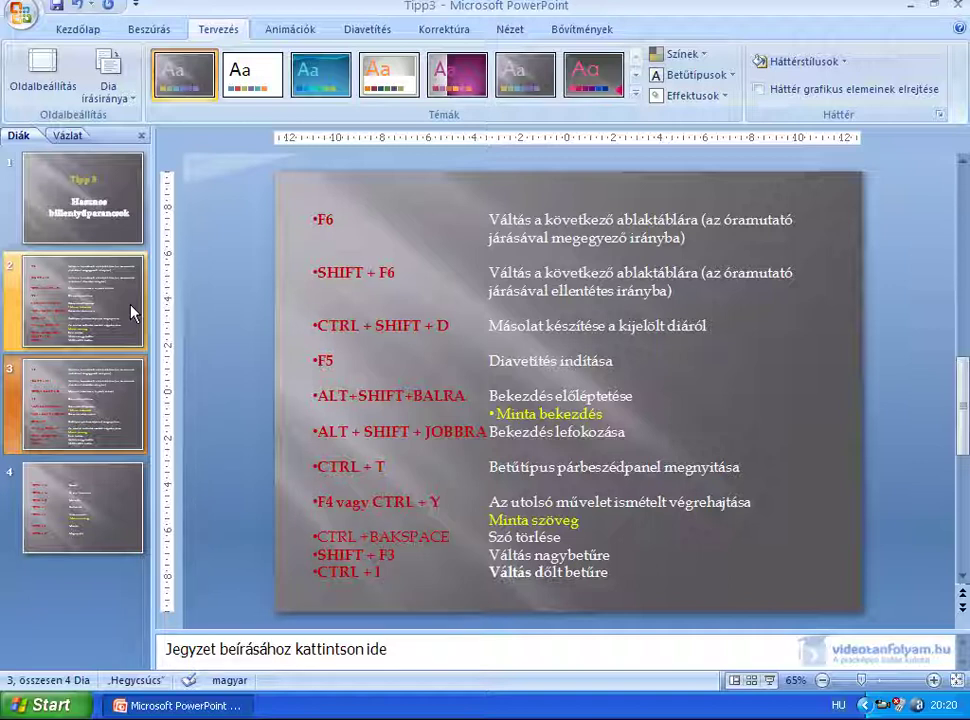
pyautogui.press('F5')
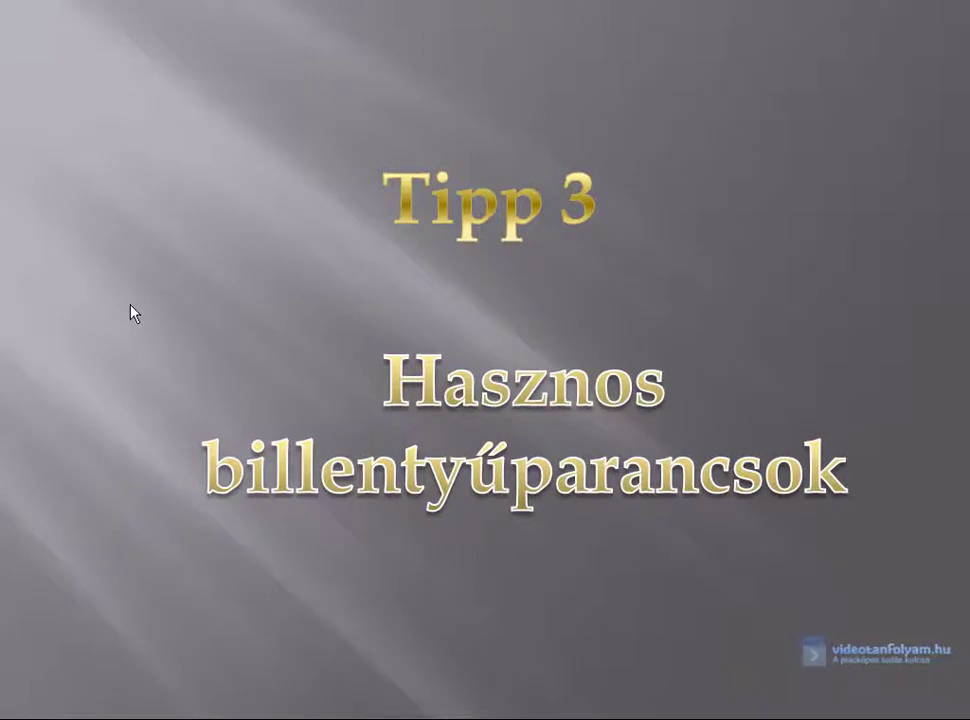
pyautogui.press('Escape')
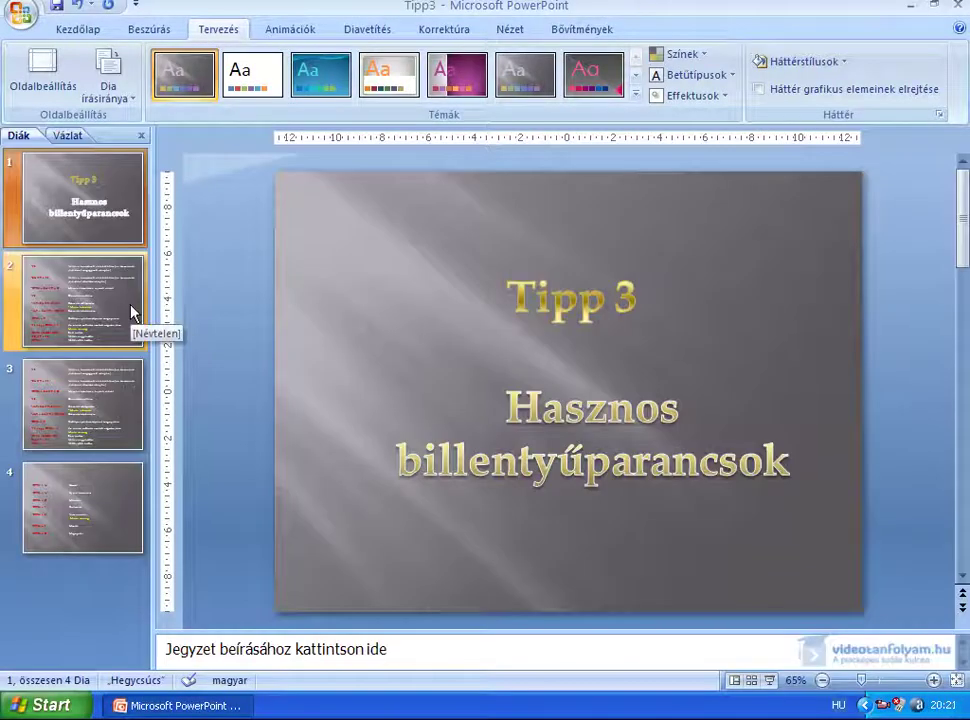
pyautogui.click(133, 312)
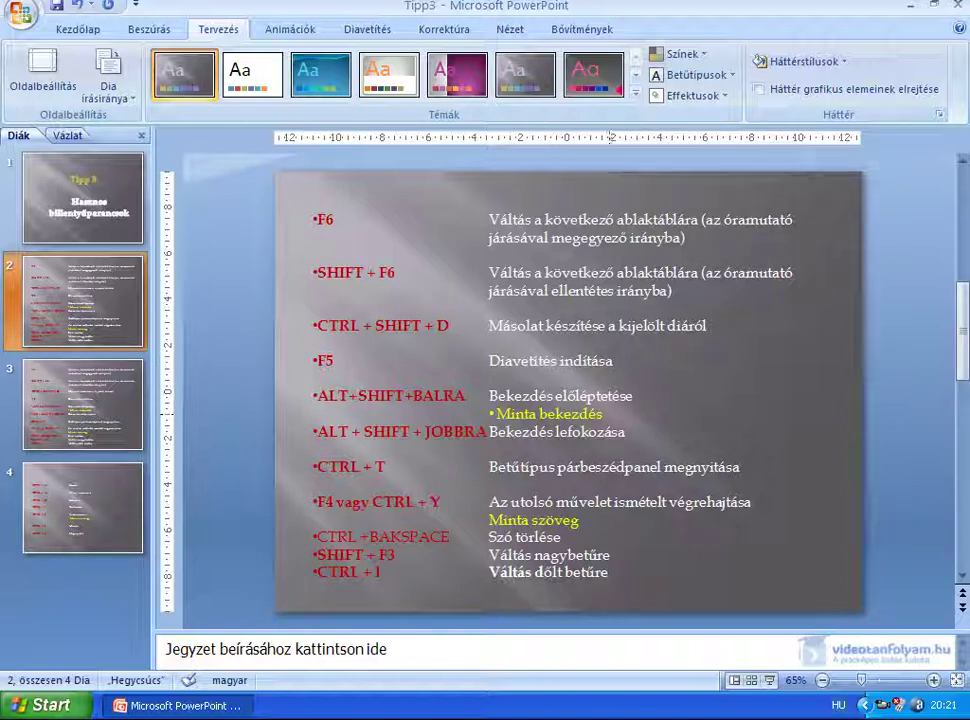
pyautogui.click(603, 413)
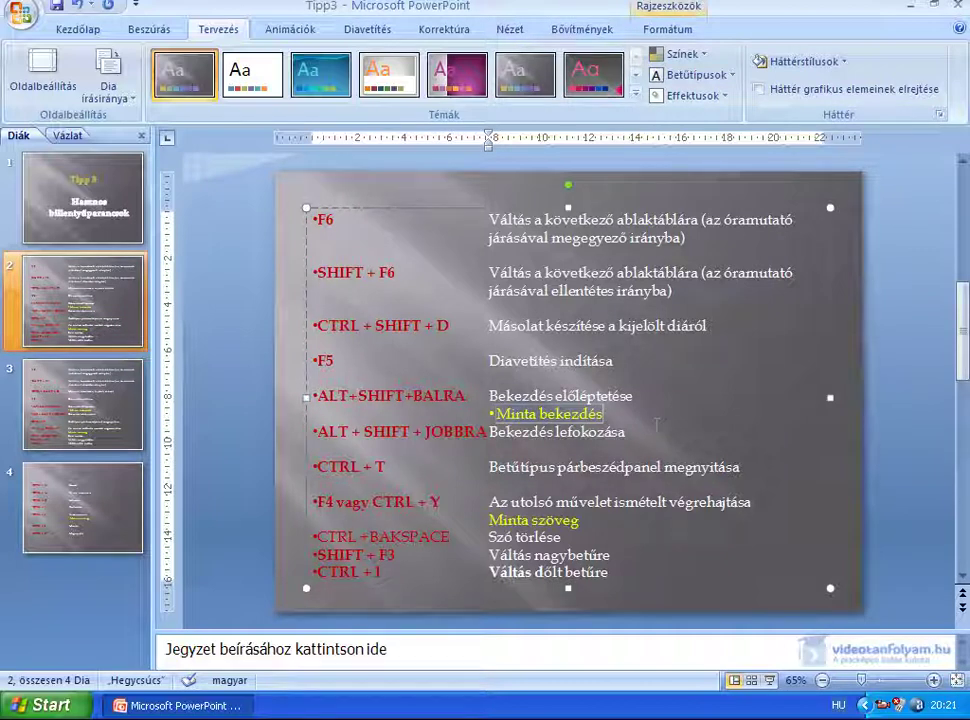
pyautogui.hotkey('alt', 'shift', 'Left')
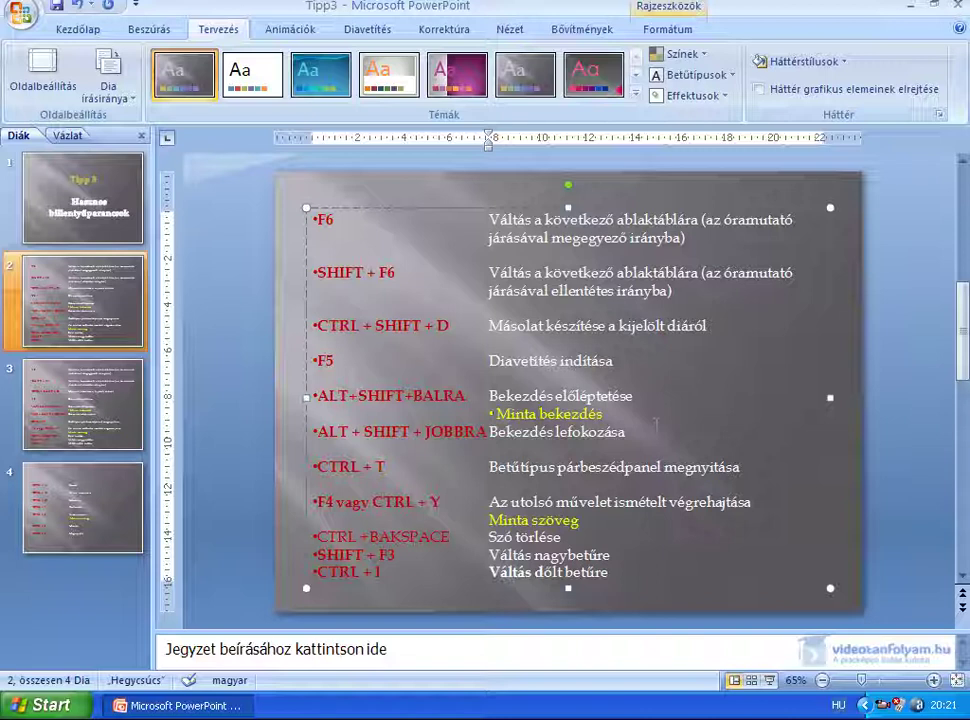
pyautogui.hotkey('alt', 'shift', 'Left')
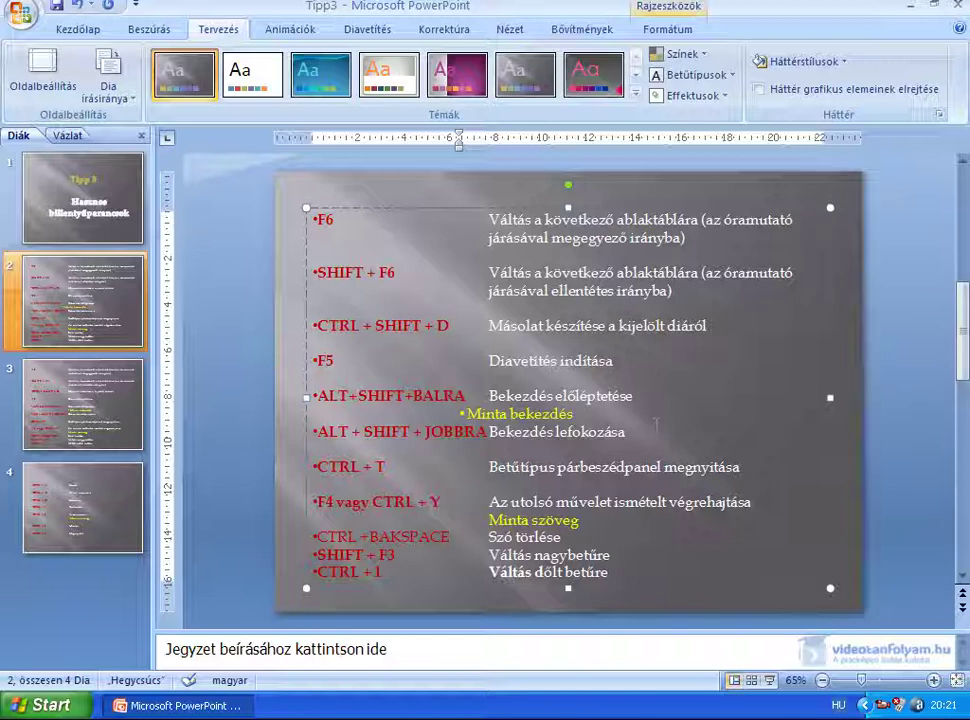
pyautogui.hotkey('alt', 'shift', 'Right')
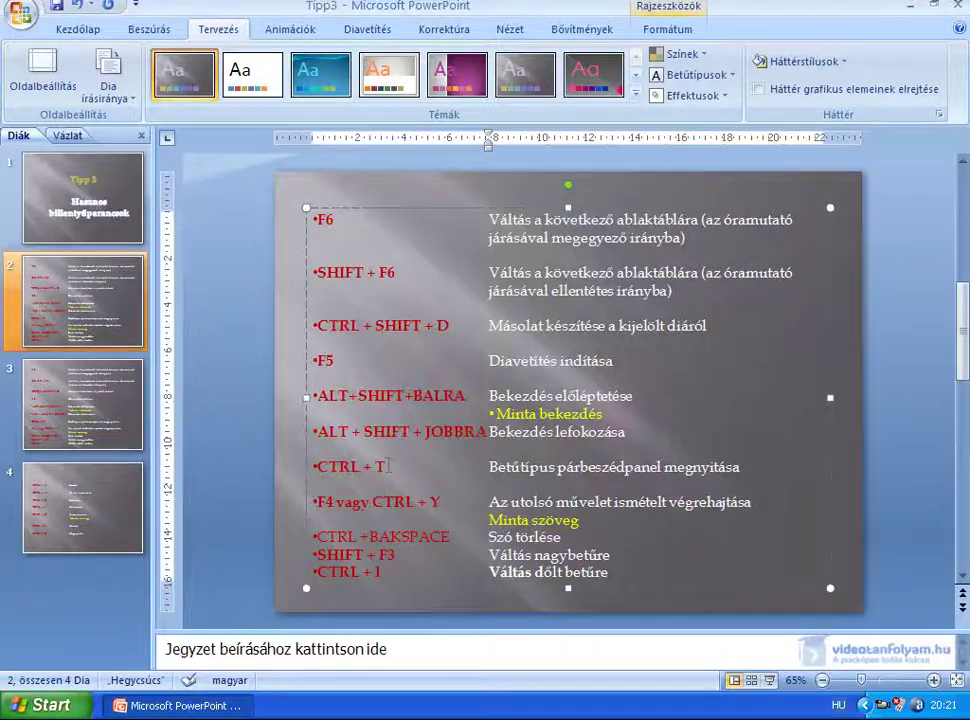
pyautogui.hotkey('ctrl', 't')
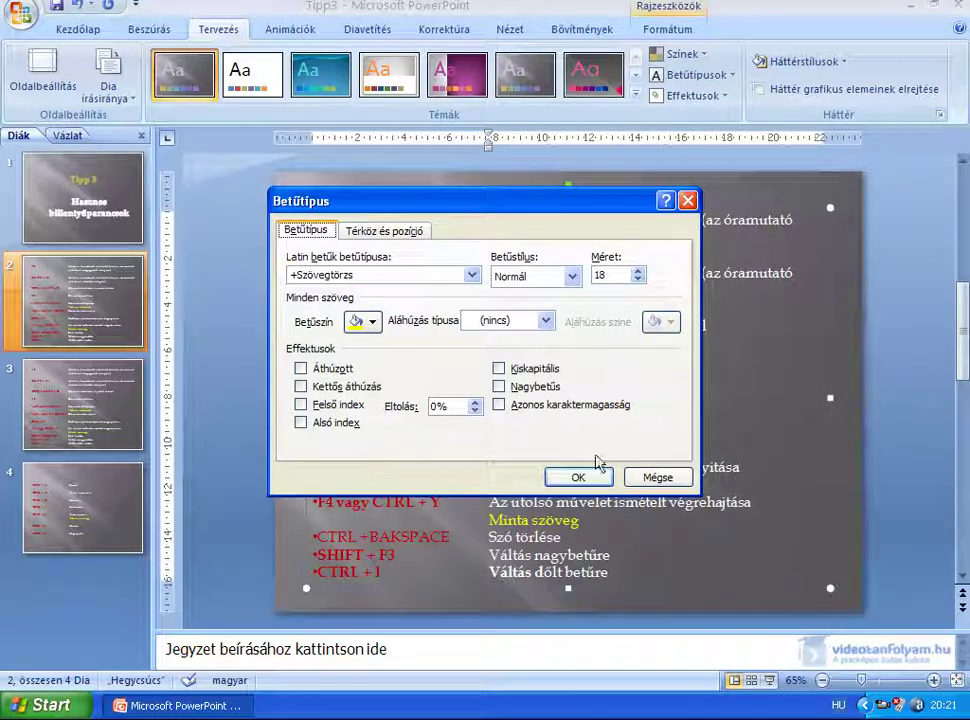
pyautogui.click(666, 479)
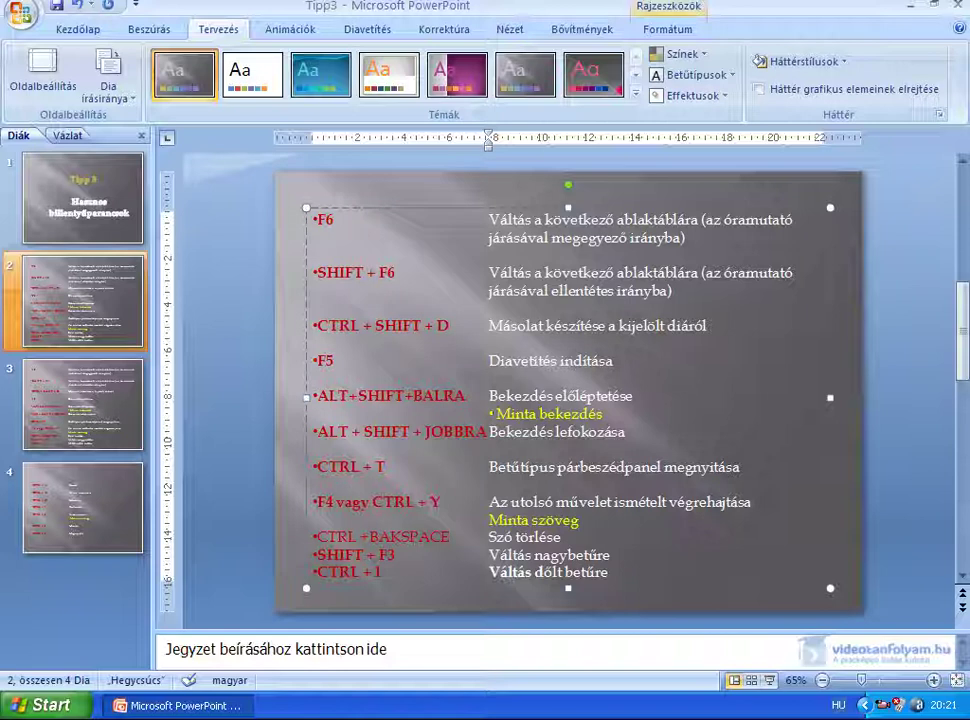
pyautogui.press('BackSpace')
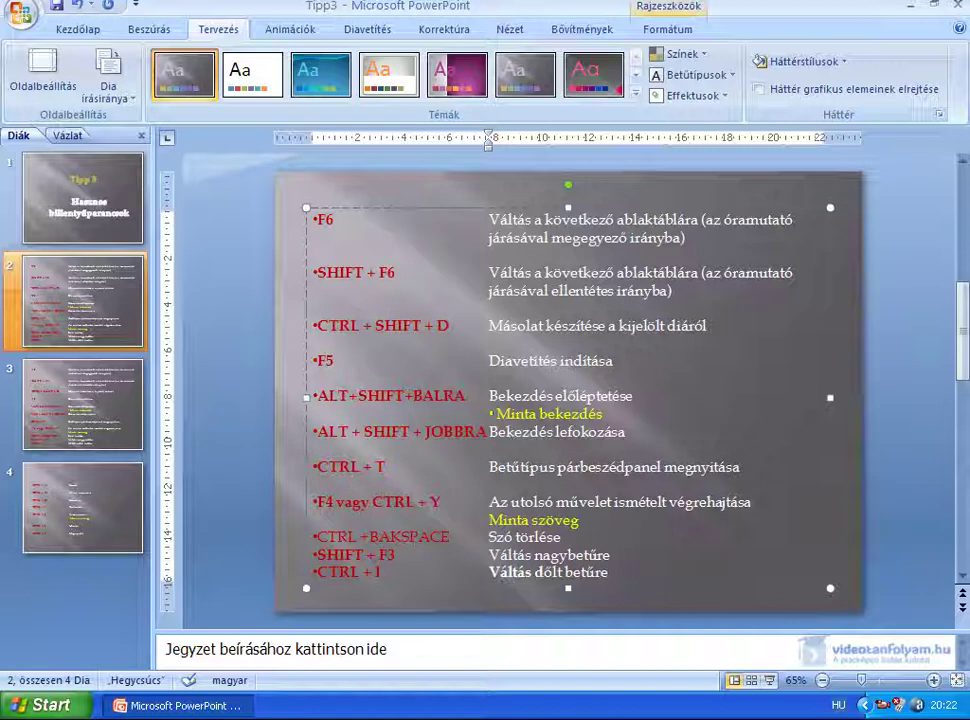
# Step: Trim the yellow 'Minta szöveg' line down to a capitalized, italic 'Szöveg'
pyautogui.click(568, 528)
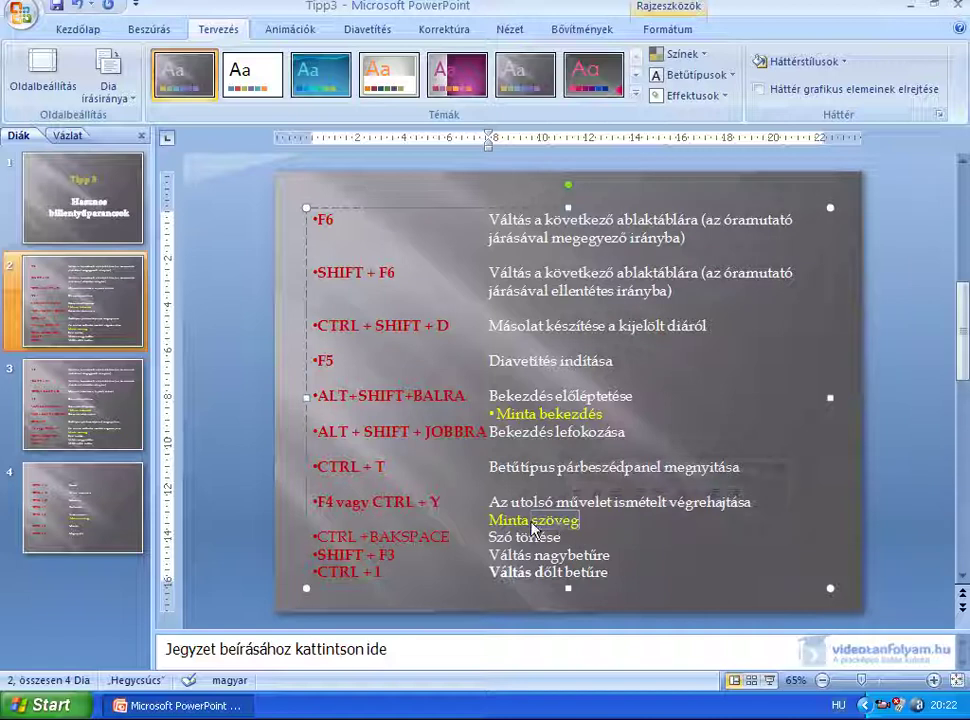
pyautogui.write('tt')
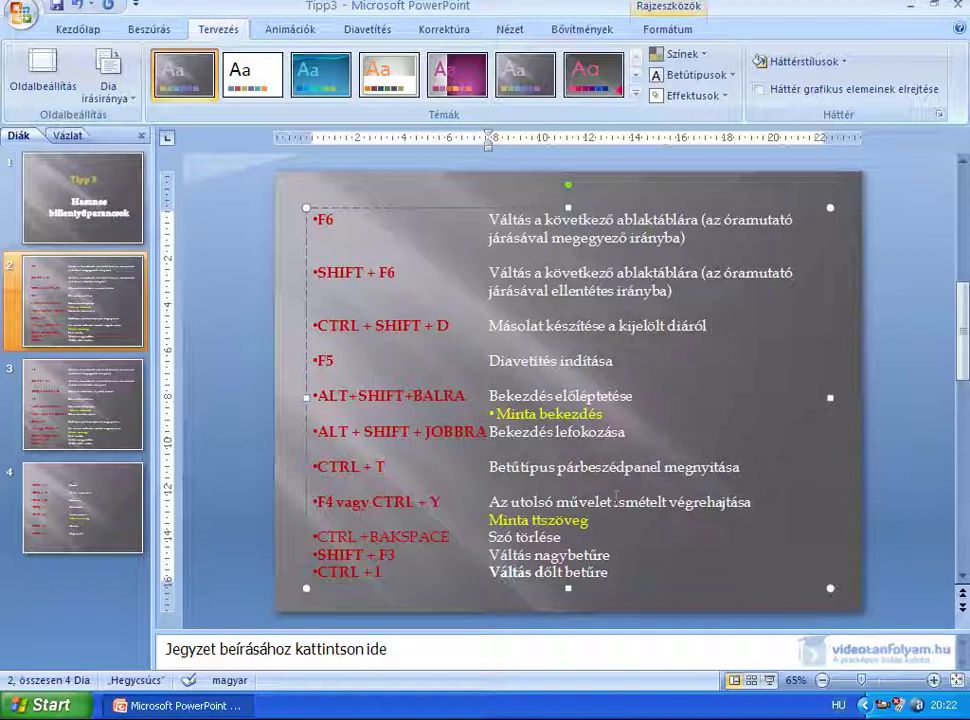
pyautogui.write('t')
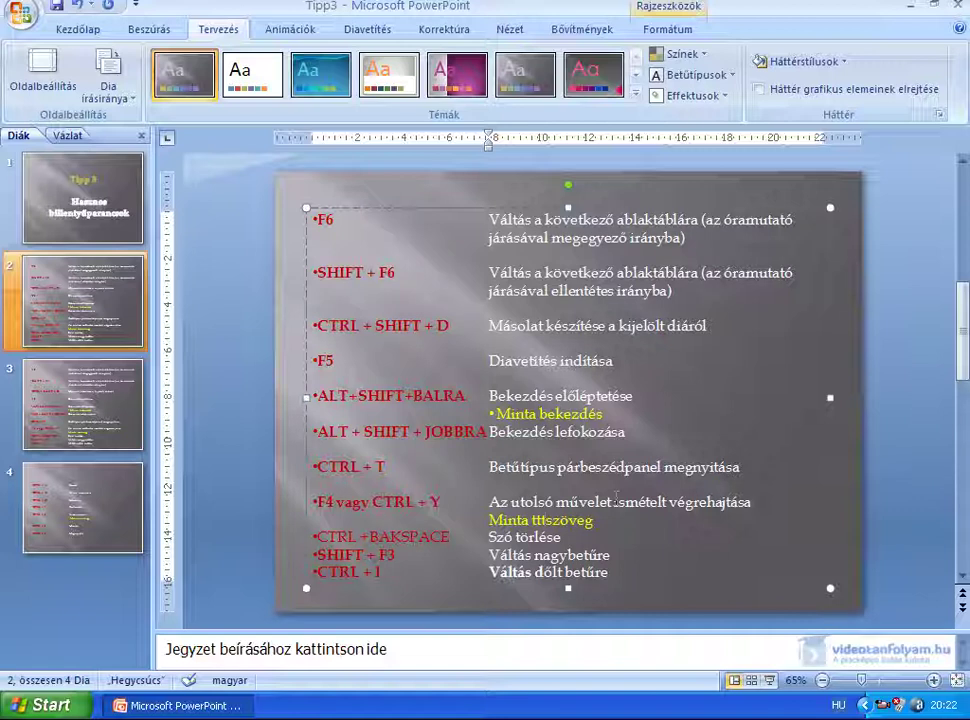
pyautogui.hotkey('ctrl', 'BackSpace')
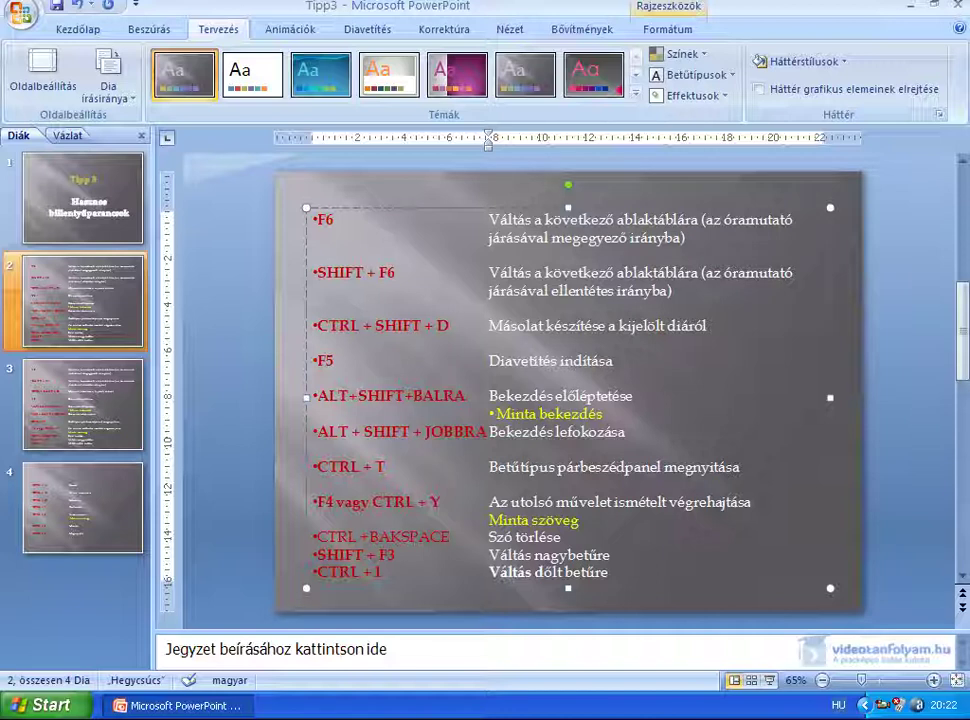
pyautogui.hotkey('ctrl', 'BackSpace')
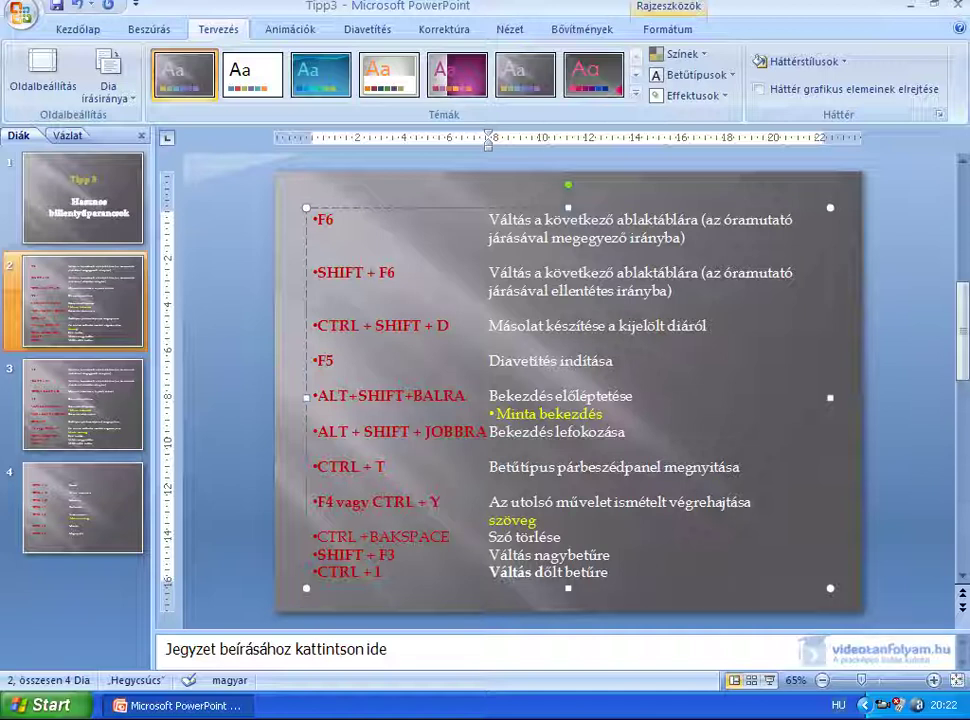
pyautogui.doubleClick(512, 520)
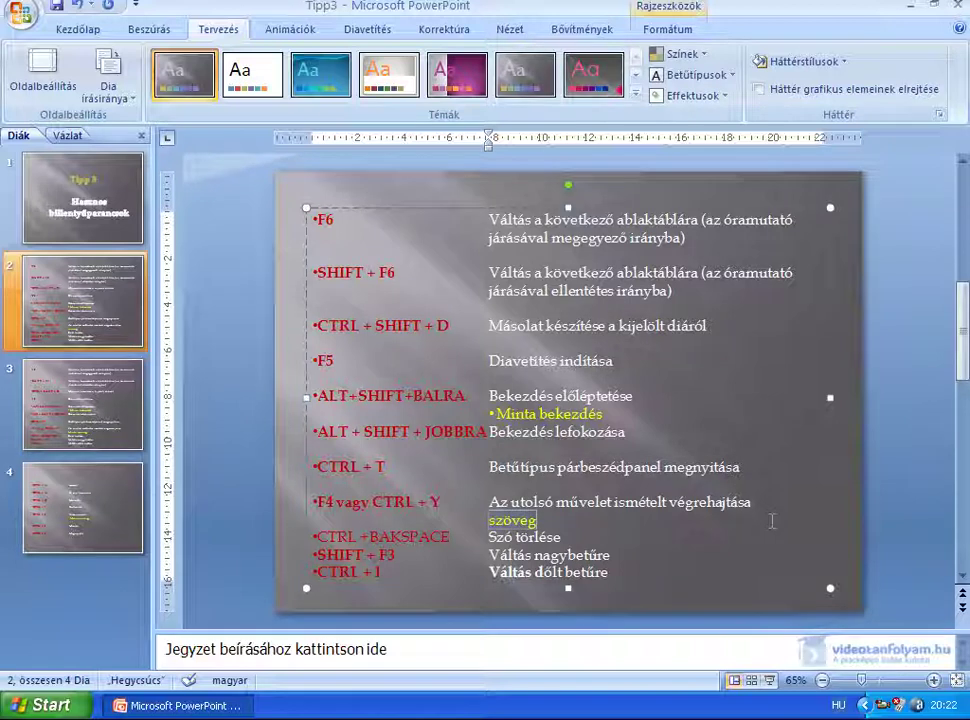
pyautogui.hotkey('shift', 'F3')
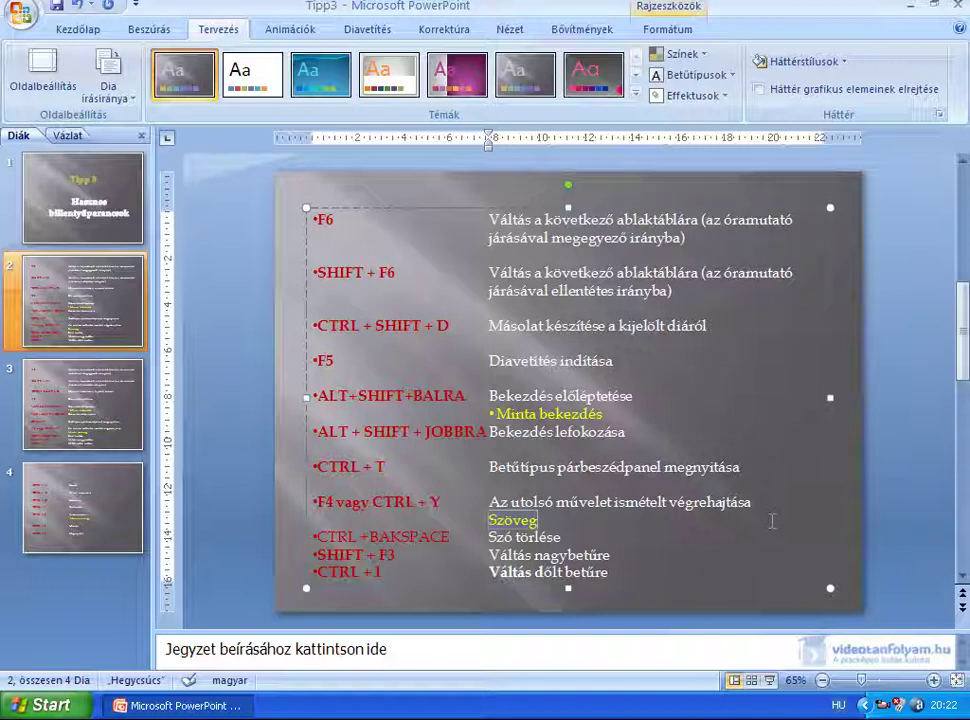
pyautogui.hotkey('ctrl', 'i')
# Step: Insert a new blank slide after slide 4 with Ctrl+M, then return to slide 4
pyautogui.click(68, 418)
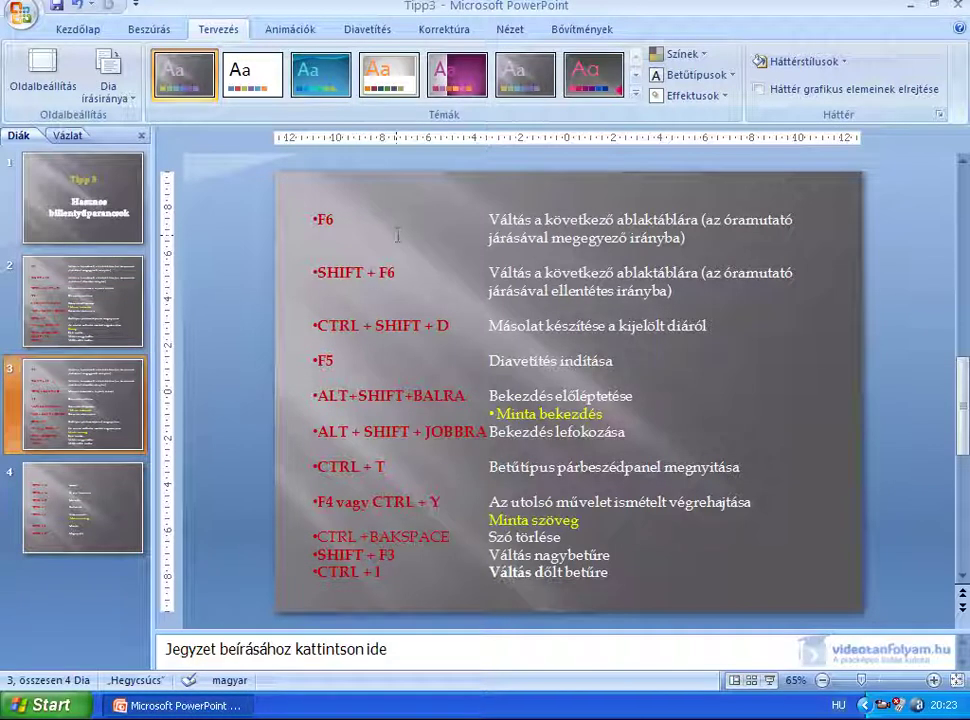
pyautogui.click(71, 473)
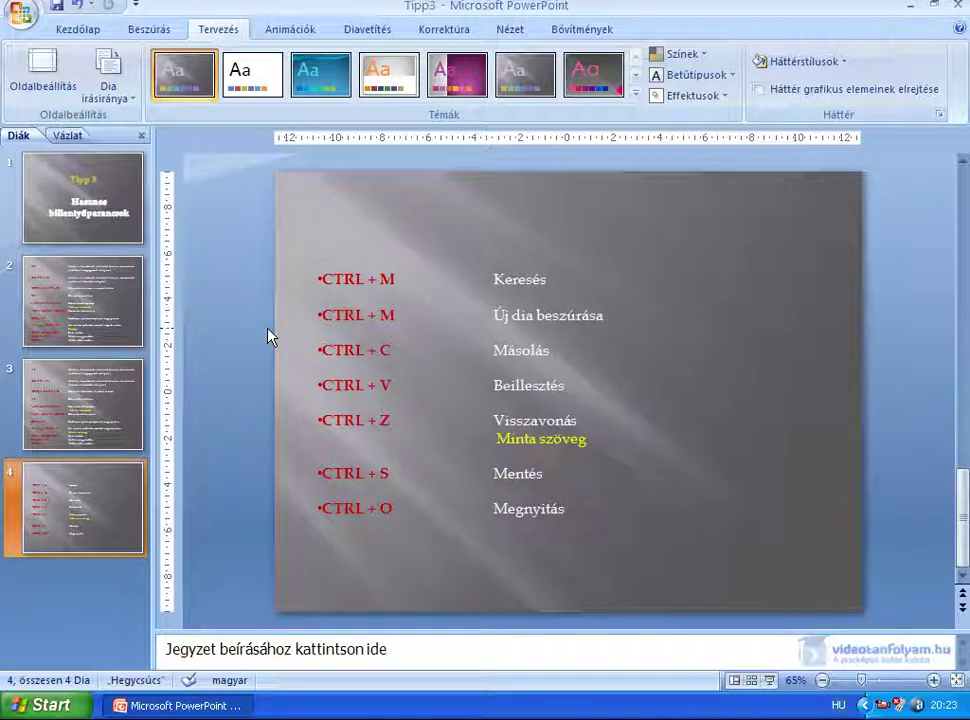
pyautogui.hotkey('ctrl', 'm')
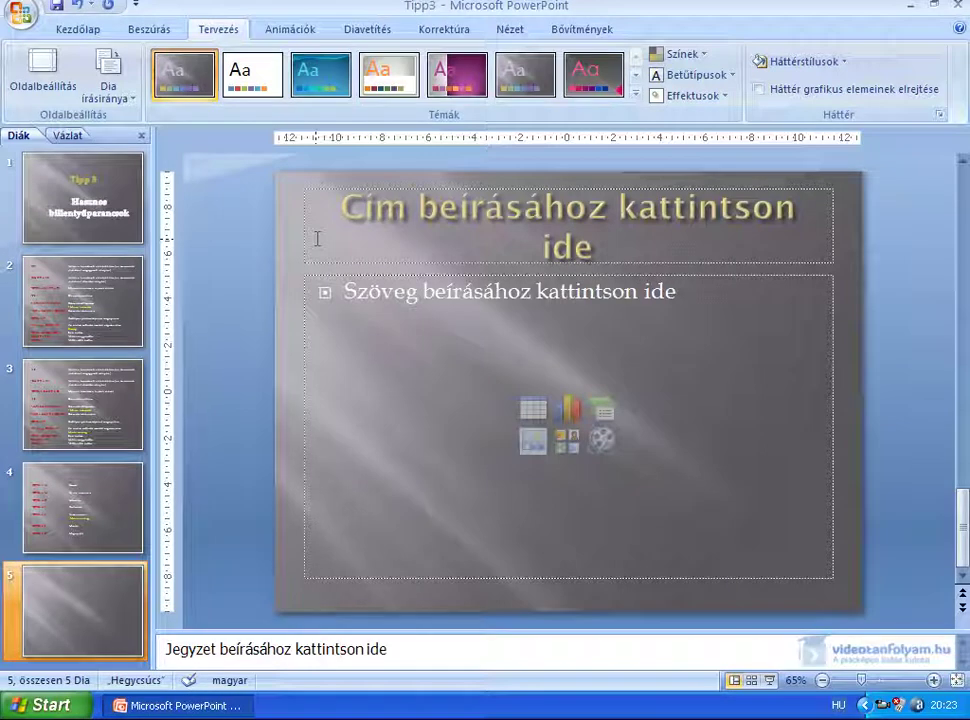
pyautogui.click(105, 512)
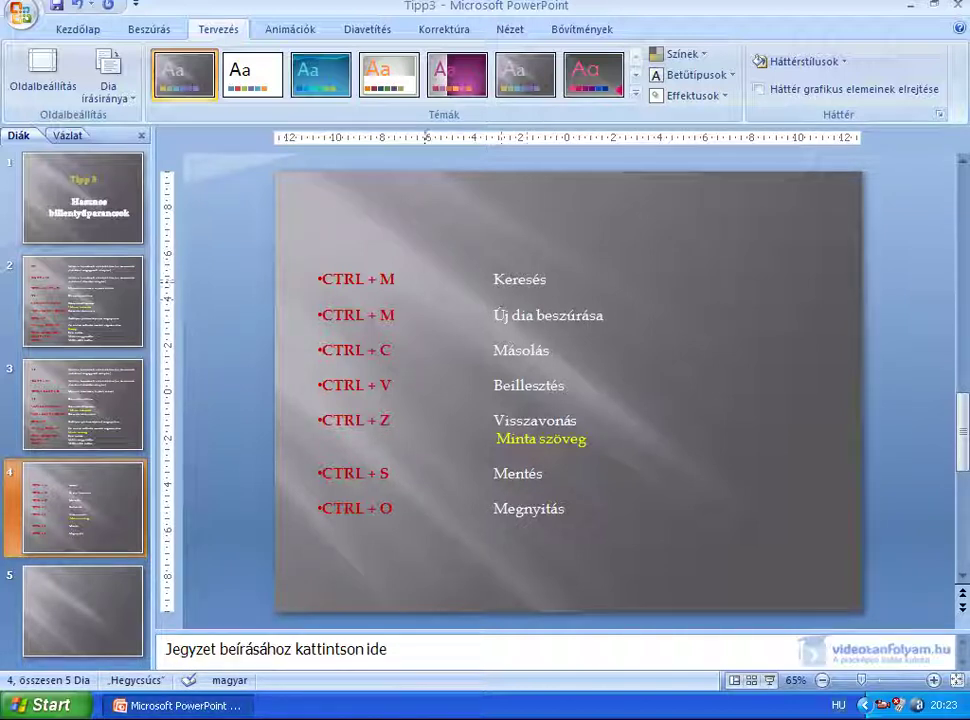
# Step: Delete the M so the first row reads 'CTRL +', then show the Open dialog via Ctrl+O
pyautogui.click(521, 284)
pyautogui.doubleClick(521, 284)
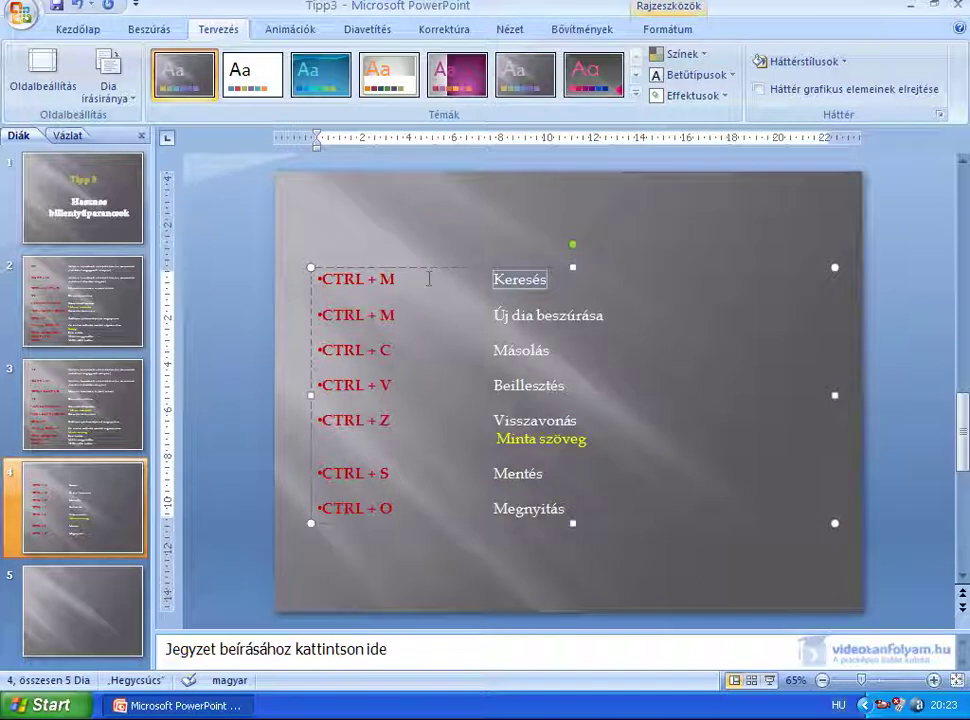
pyautogui.click(383, 280)
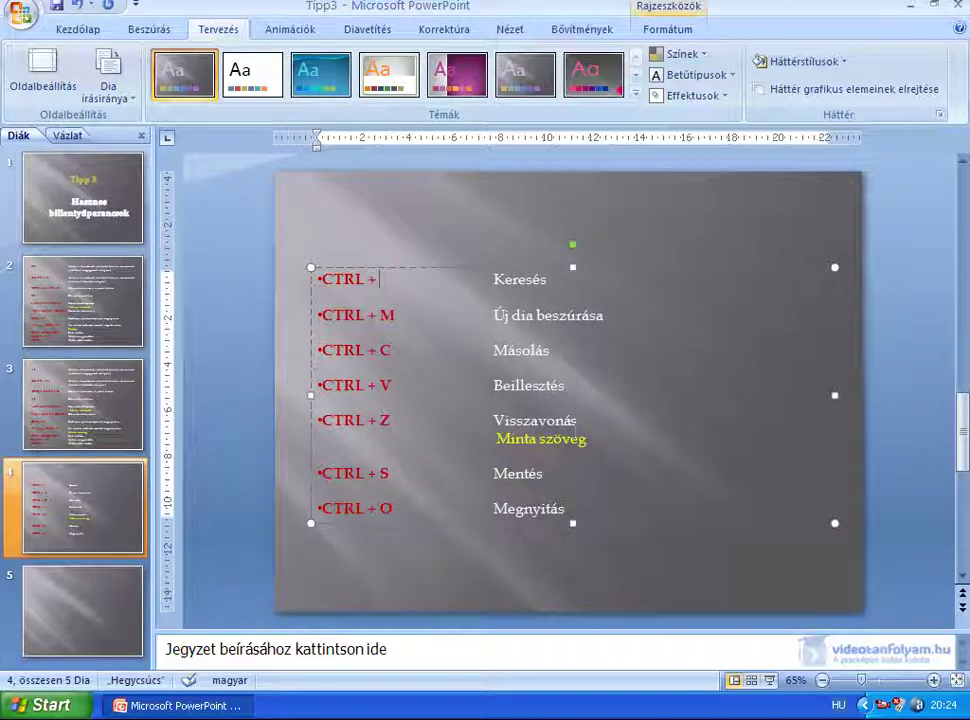
pyautogui.click(566, 447)
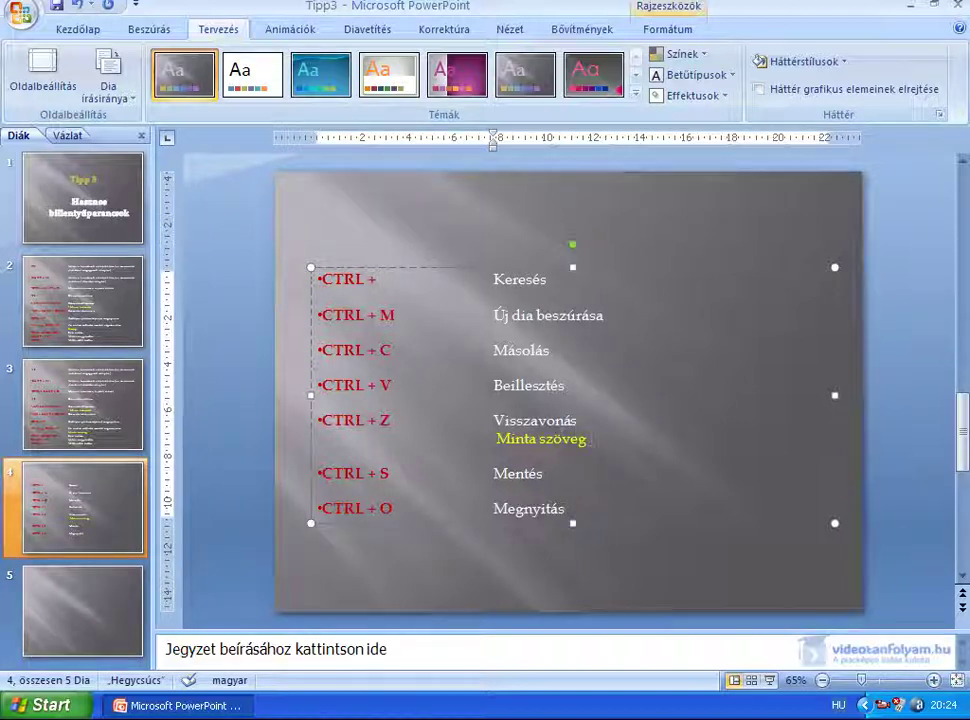
pyautogui.hotkey('ctrl', 'z')
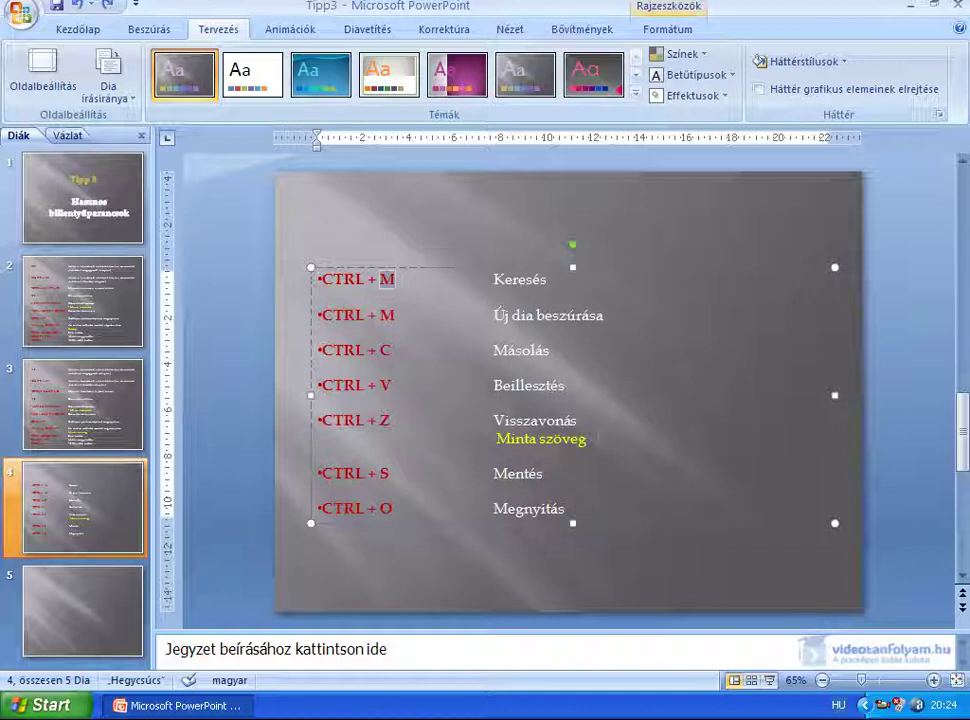
pyautogui.press('Delete')
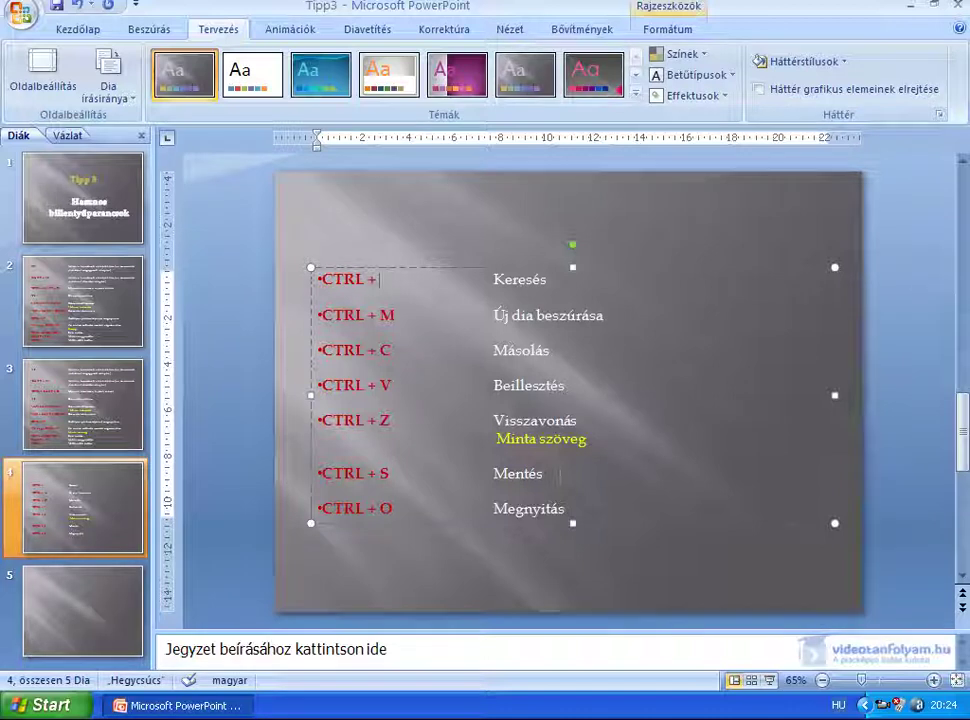
pyautogui.hotkey('ctrl', 'o')
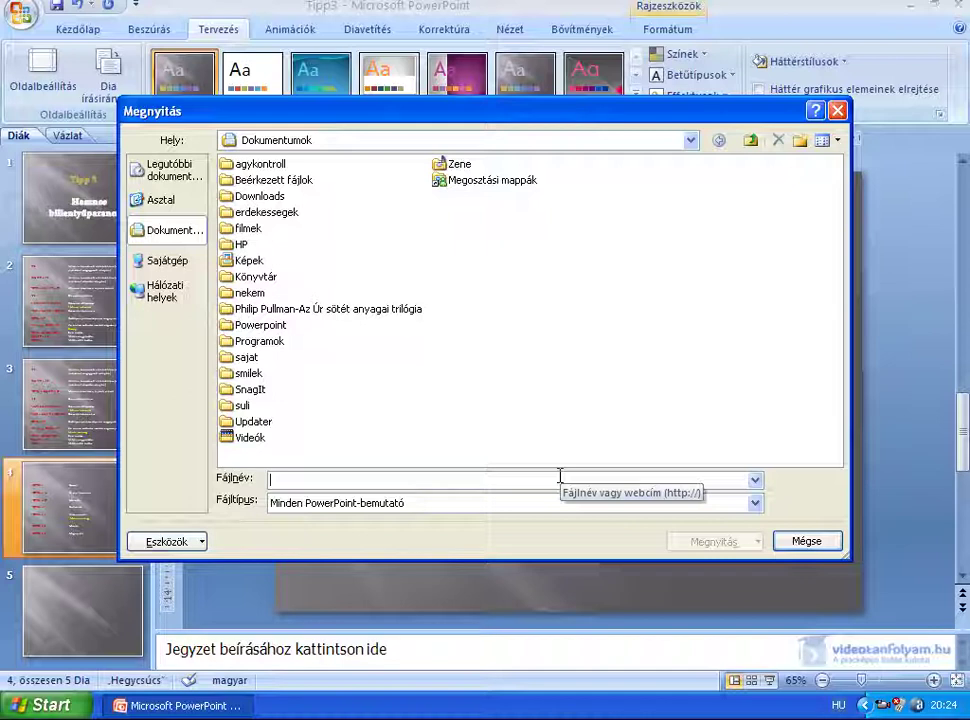
# Step: Close the Open dialog, then show and close the Insert Hyperlink window via Ctrl+K
pyautogui.click(838, 112)
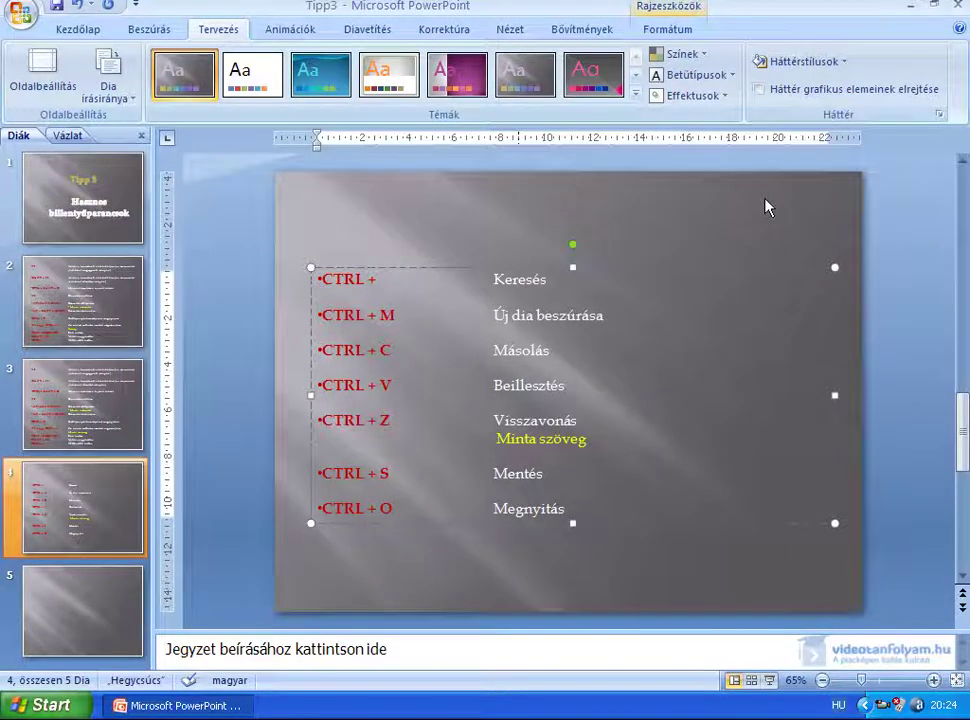
pyautogui.hotkey('ctrl', 'k')
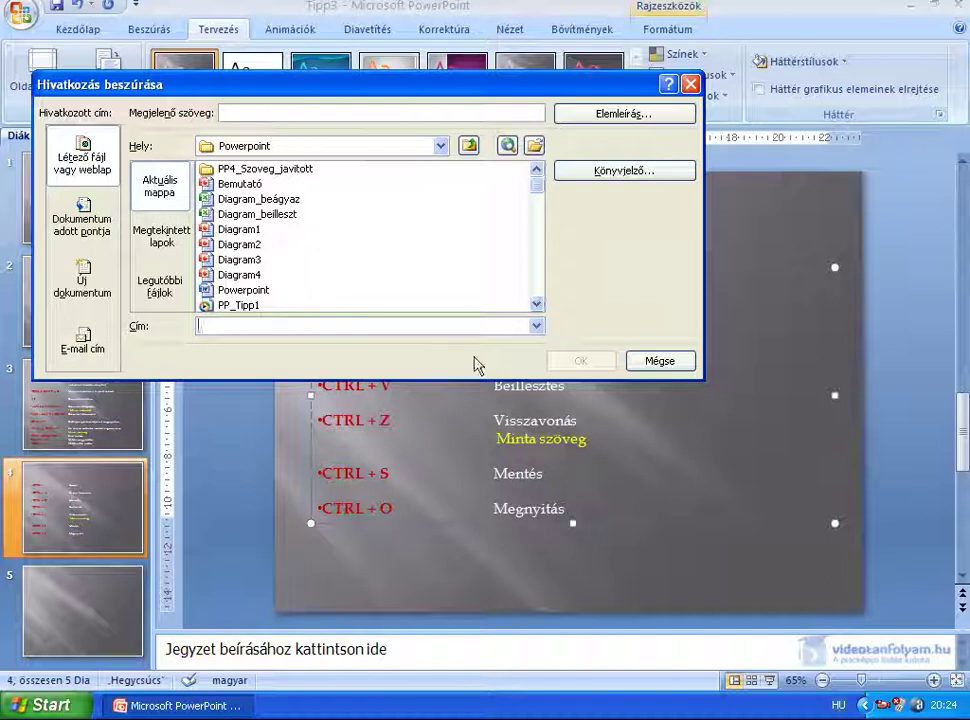
pyautogui.click(690, 84)
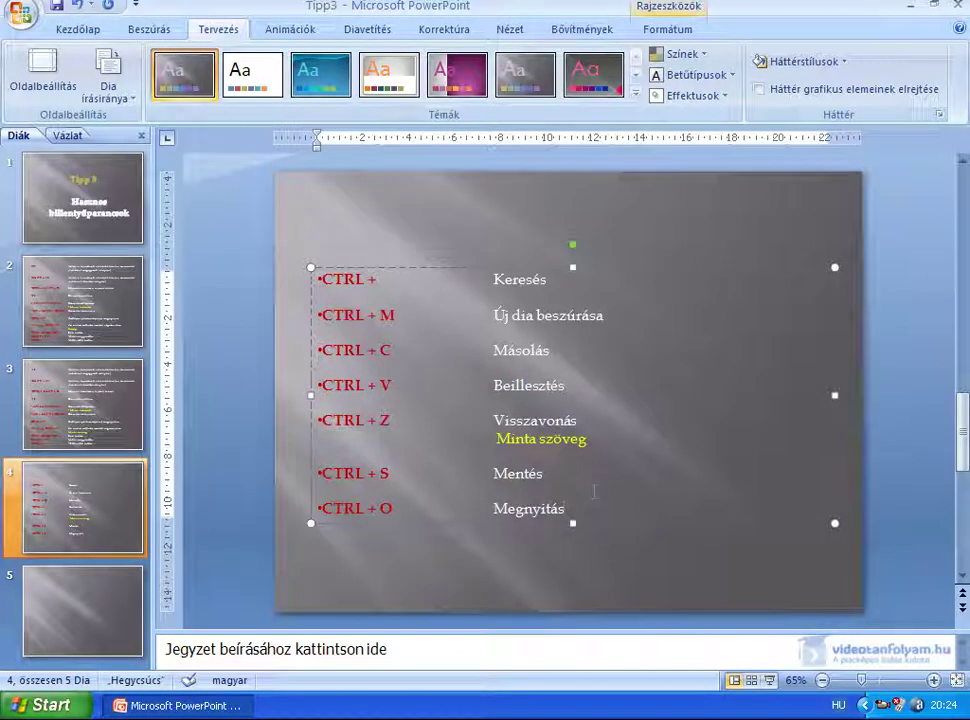
# Step: Add a 'CTRL + K Hivatkozások beszúrása' row with CTRL + K in red, then show Find via Ctrl+F
pyautogui.moveTo(572, 523); pyautogui.dragTo(572, 559)
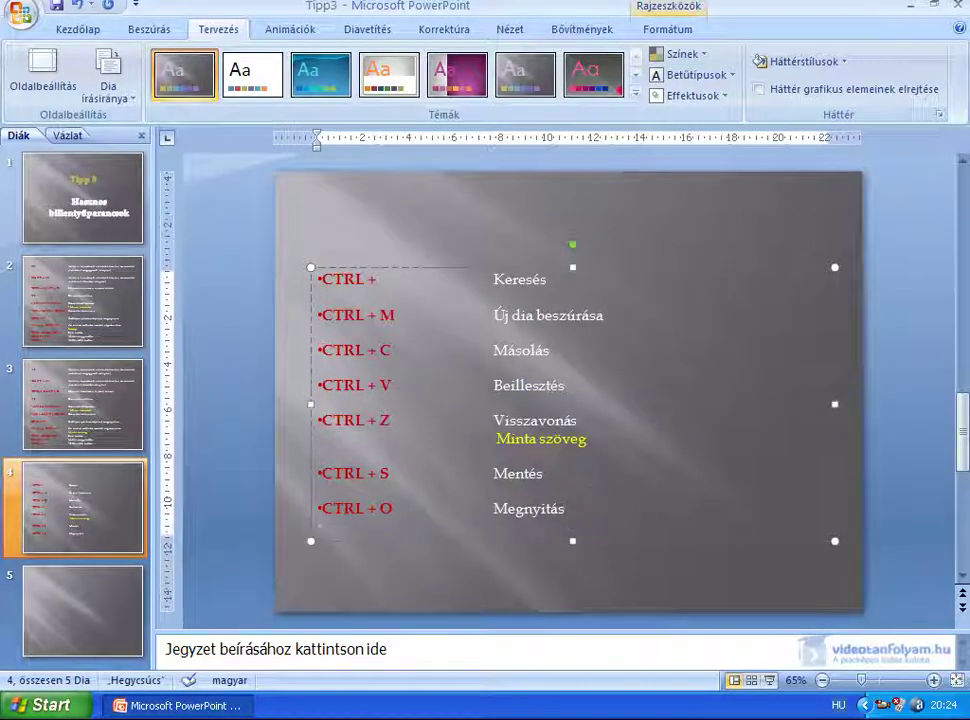
pyautogui.write('CTRL')
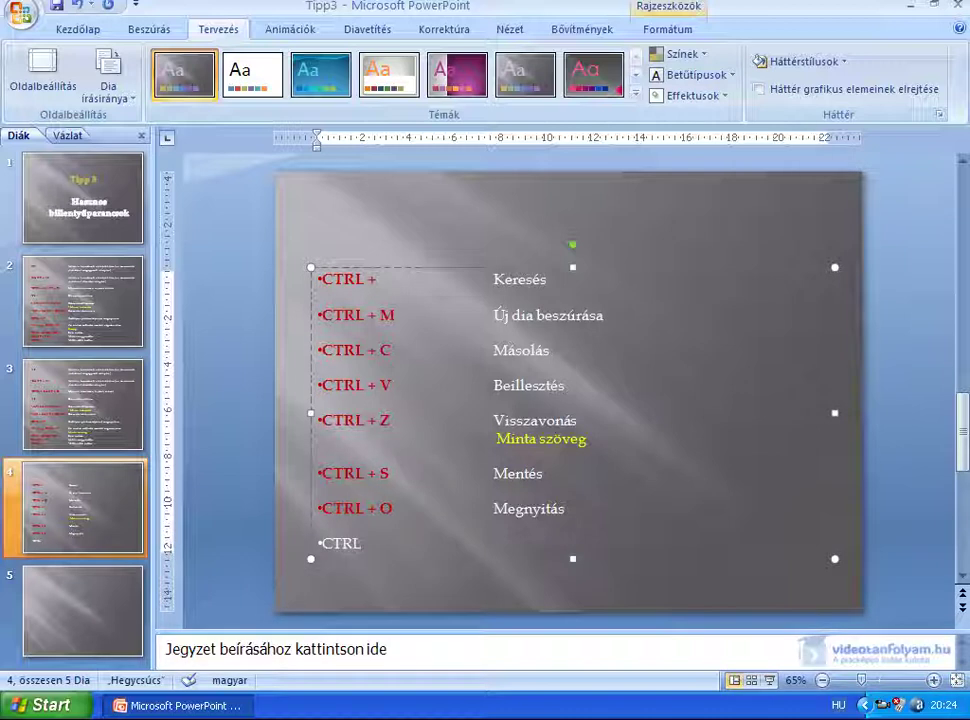
pyautogui.write(' + K\t')
pyautogui.write('Hivatkozások beszúrása')
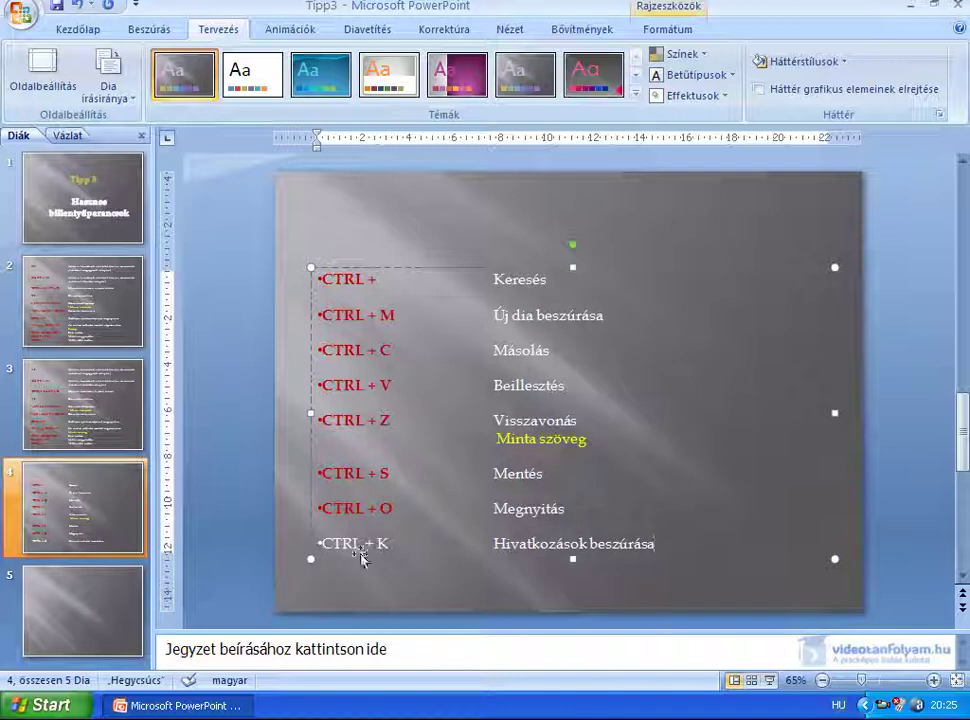
pyautogui.moveTo(389, 543); pyautogui.dragTo(321, 543)
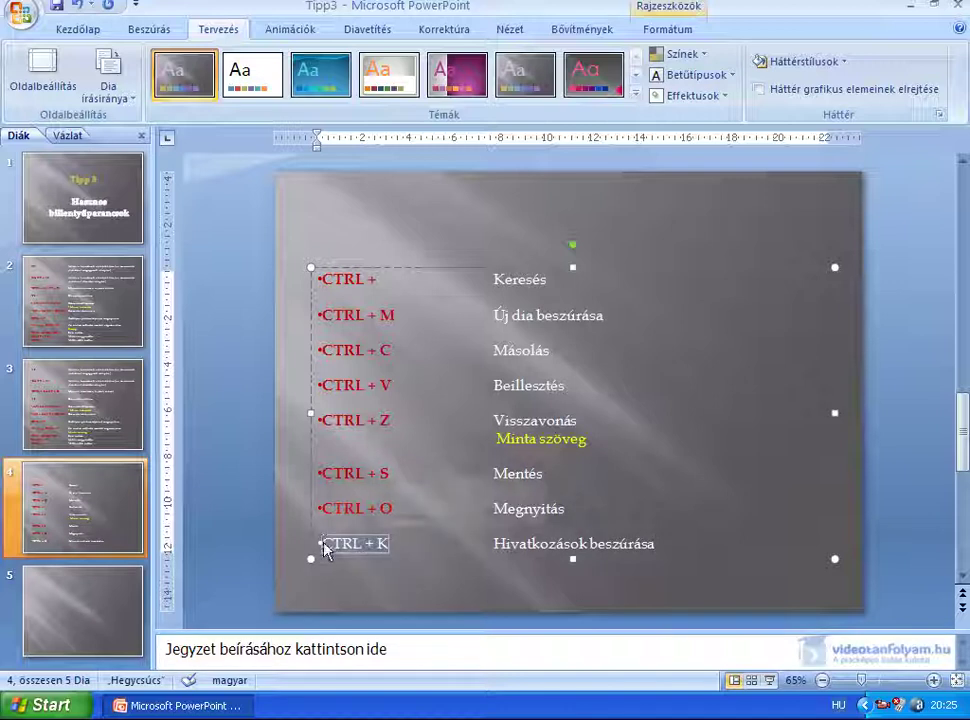
pyautogui.click(78, 30)
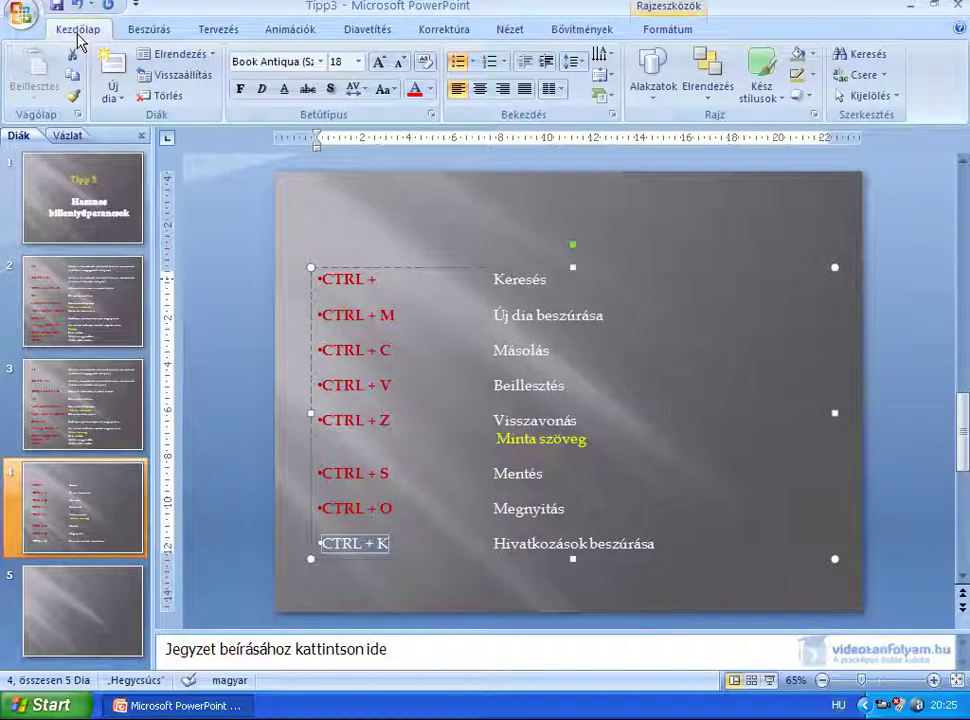
pyautogui.click(431, 90)
pyautogui.click(414, 232)
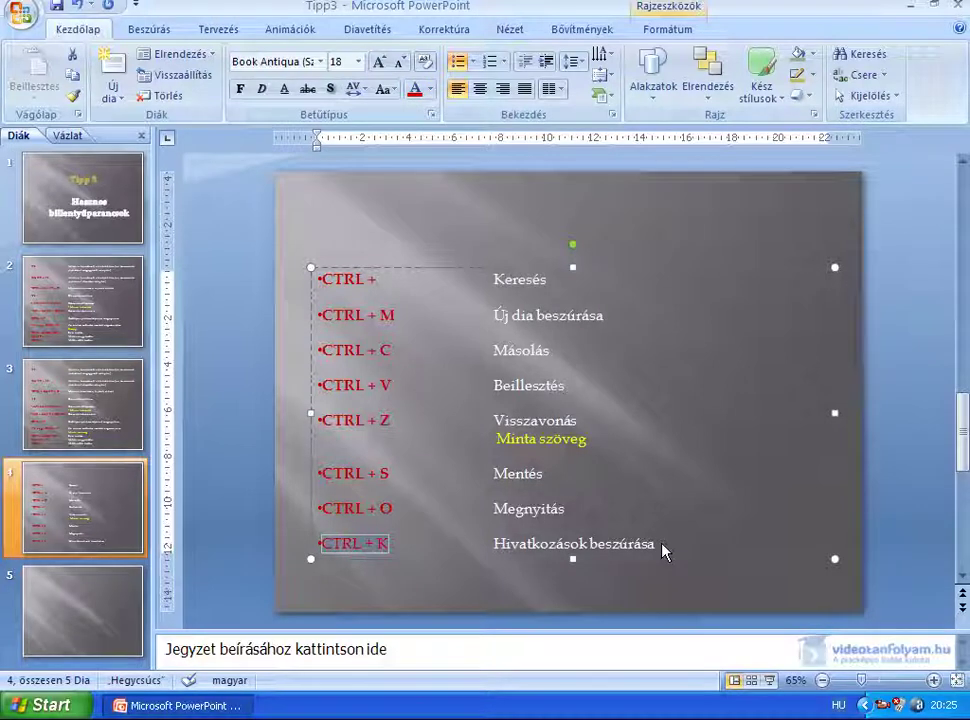
pyautogui.press('Escape')
pyautogui.press('Escape')
pyautogui.hotkey('ctrl', 'f')
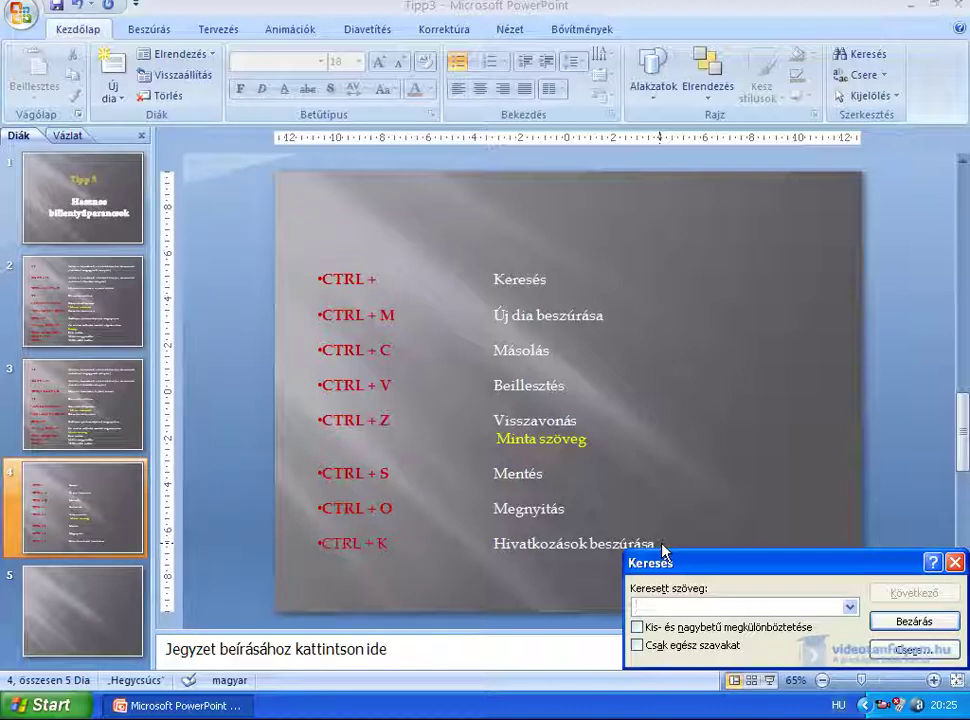
# Step: Close the Find window and add F so the first row reads 'CTRL + F'
pyautogui.click(955, 562)
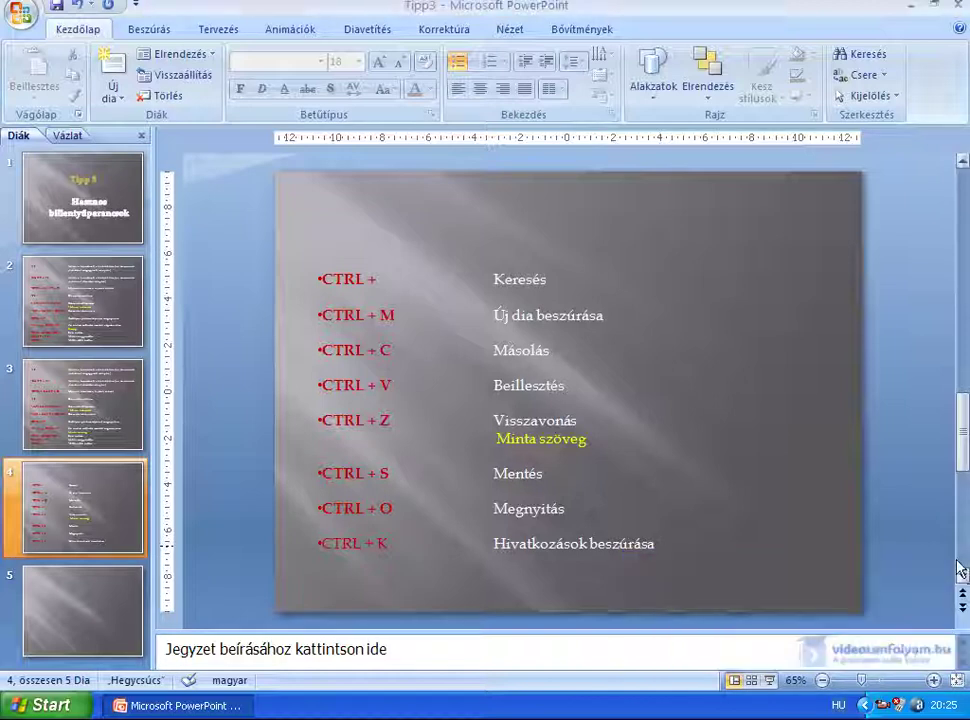
pyautogui.click(383, 280)
pyautogui.write('F')
pyautogui.scroll(1, 500, 310)
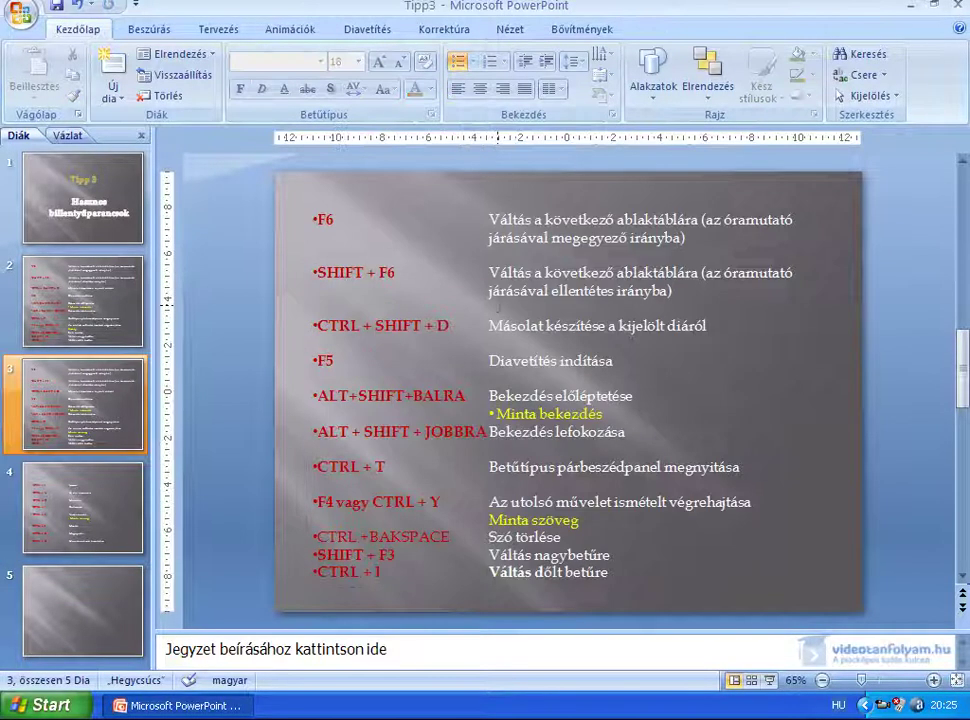
pyautogui.scroll(-1, 500, 310)
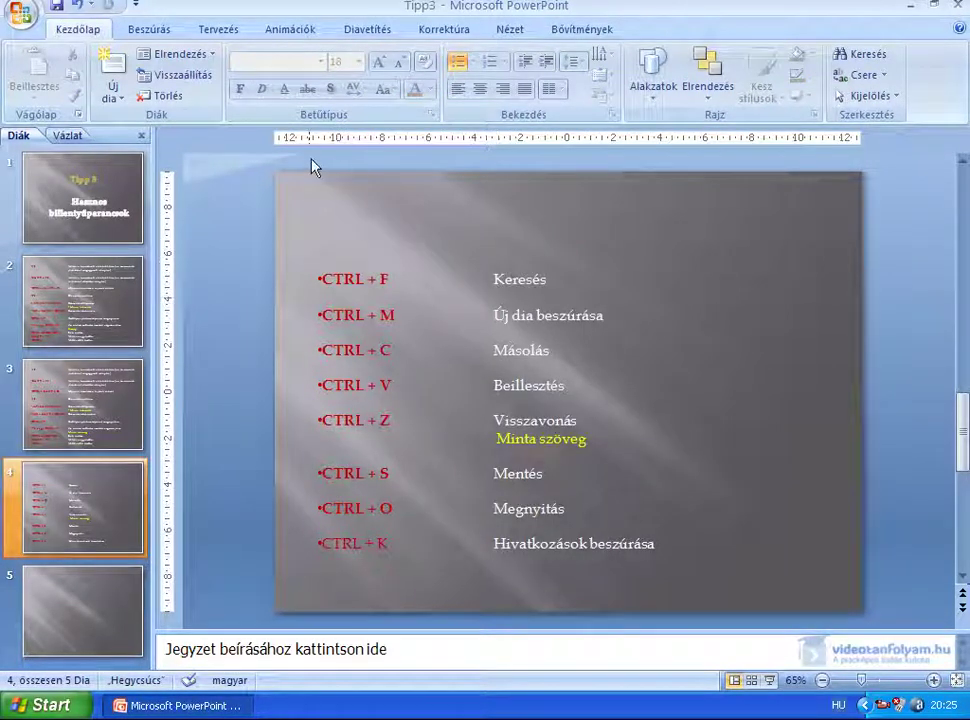
# Step: Save the Tipp3 presentation under the new name Tipp3_v via Save As
pyautogui.click(20, 12)
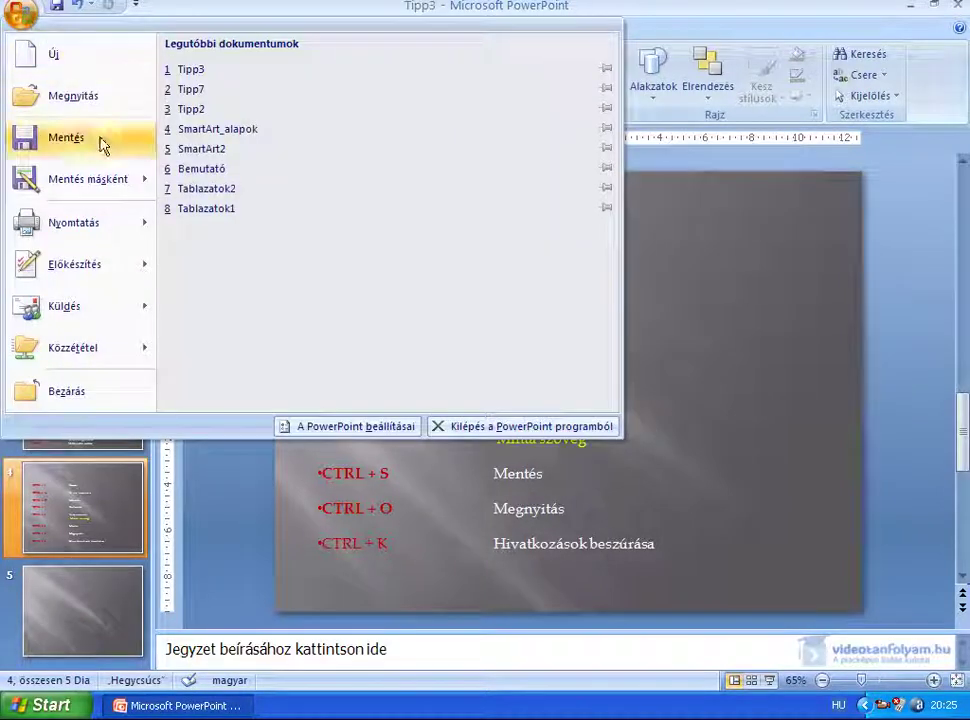
pyautogui.click(85, 175)
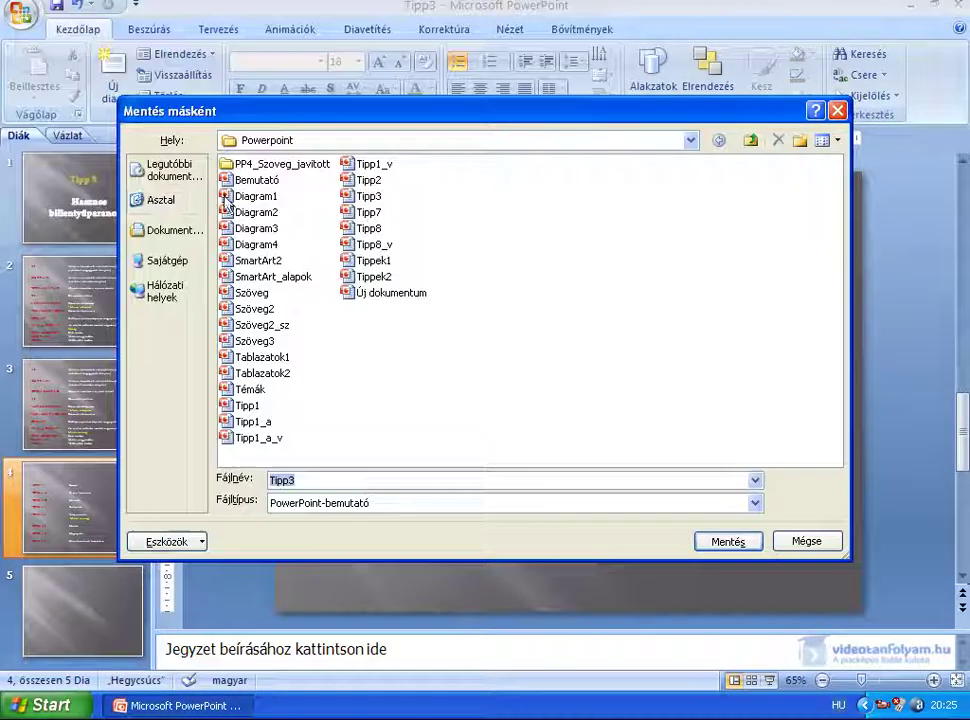
pyautogui.click(299, 479)
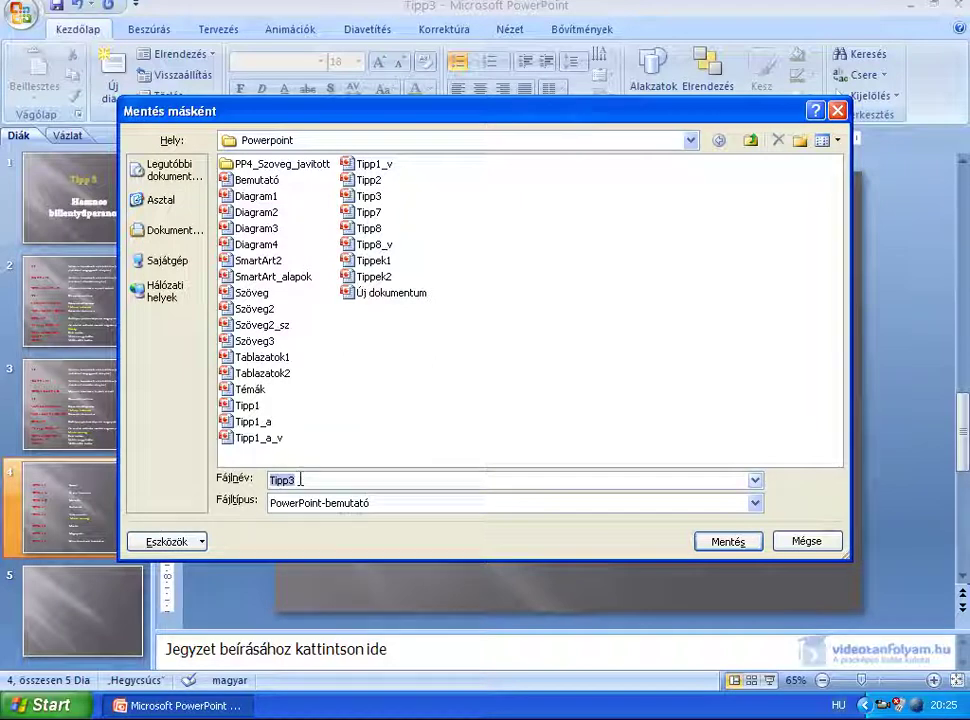
pyautogui.write('_v')
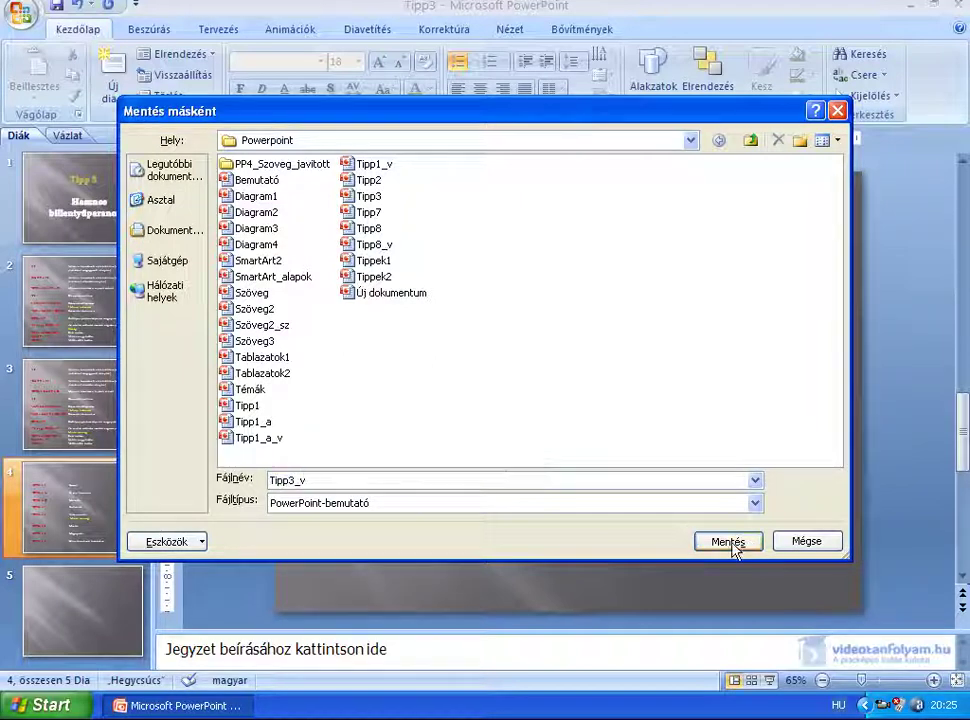
pyautogui.click(748, 543)
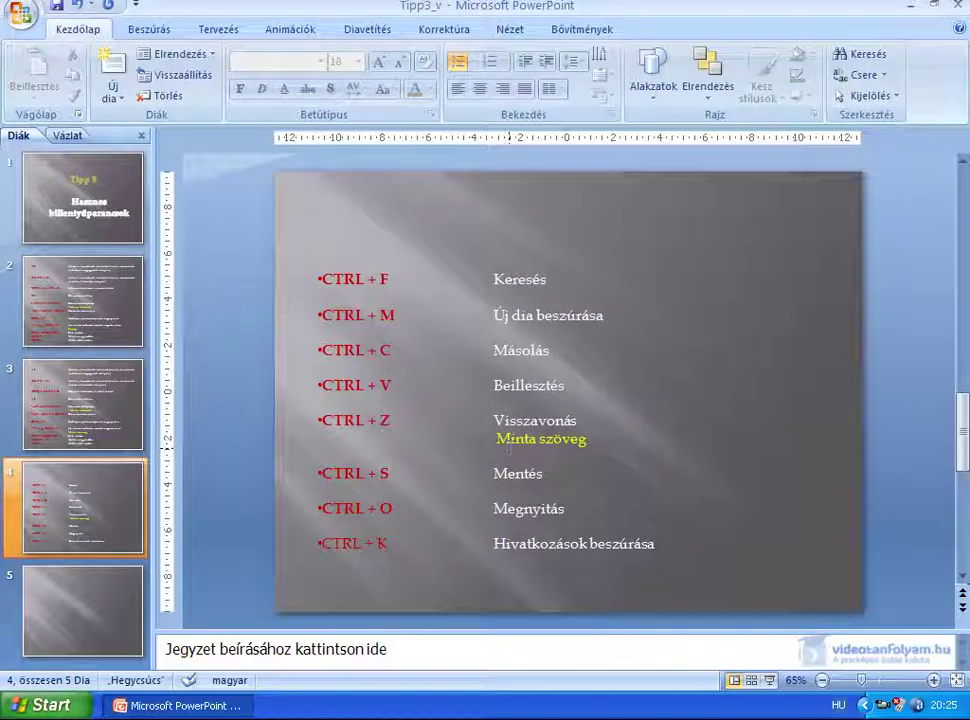